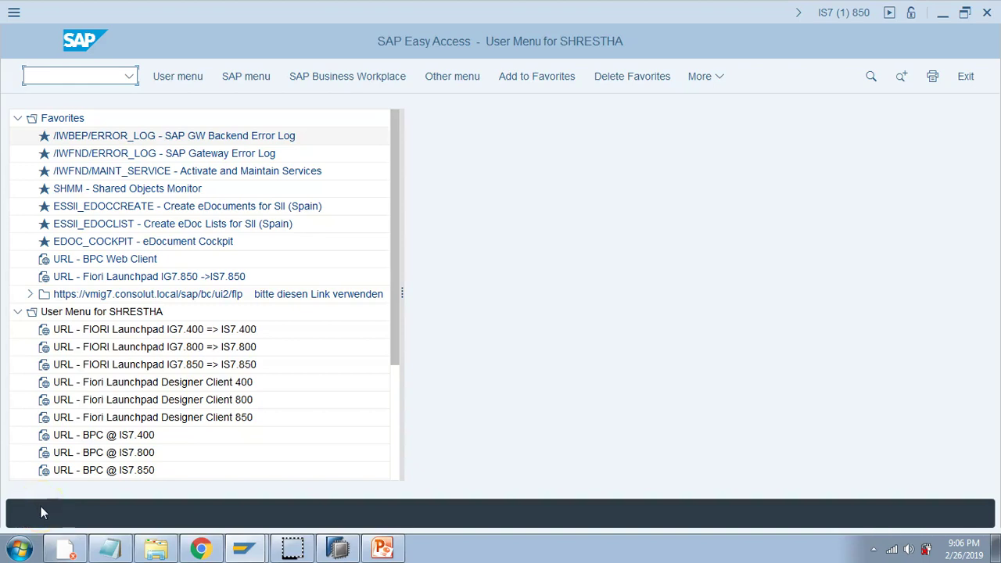
Run transaction /NSE11 to reach the ABAP Dictionary initial screen with view ZVP_BANK.
left_click(82, 75)
type("/NSE11")
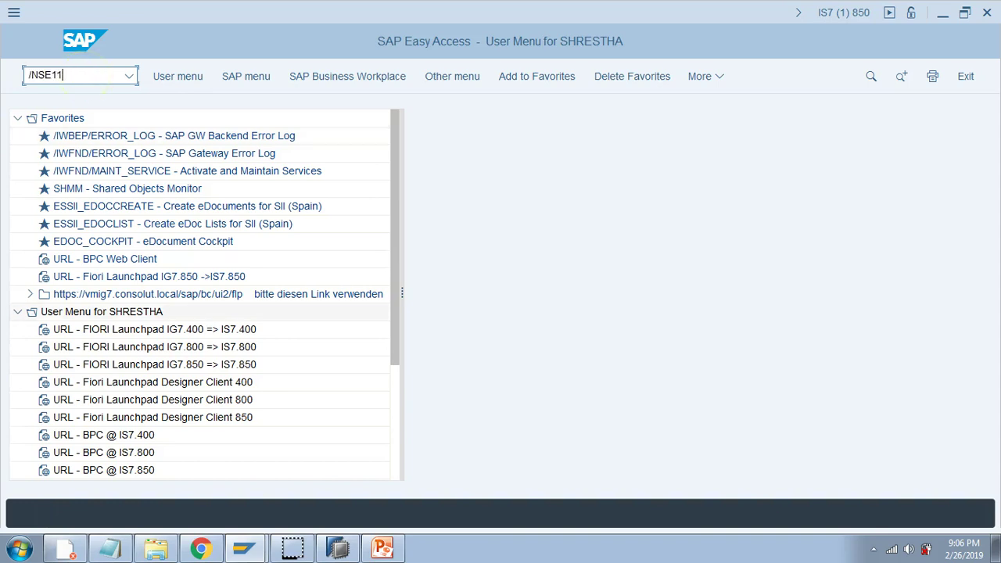
key("Return")
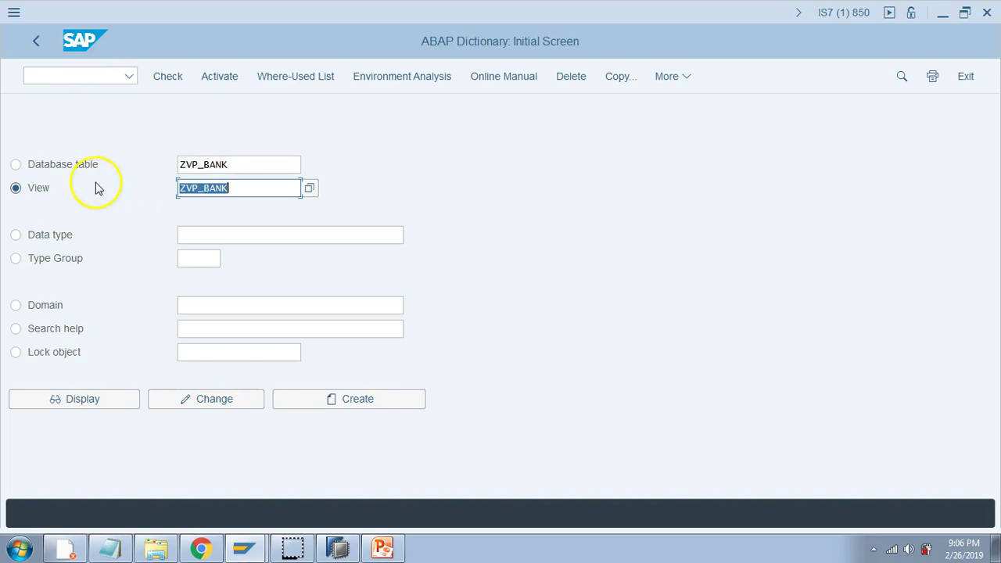
Display the ZVP_BANK view and list its table contents, all 108 bank entries.
left_click(111, 405)
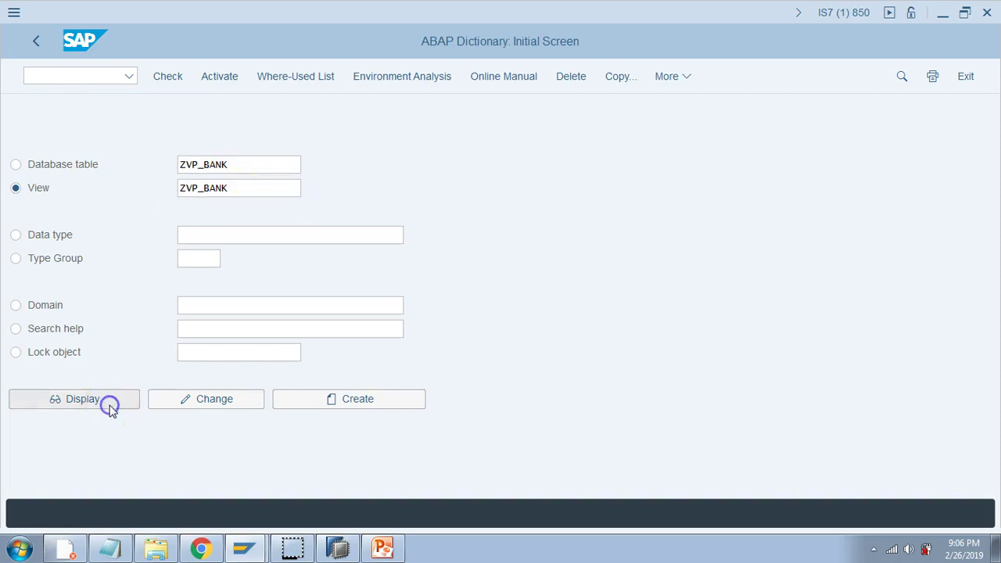
left_click(681, 76)
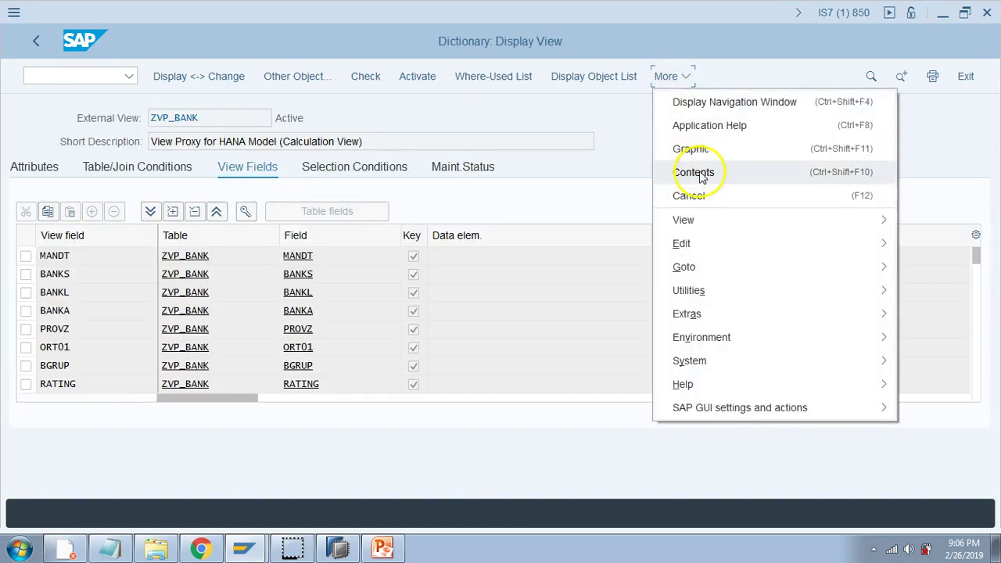
left_click(700, 176)
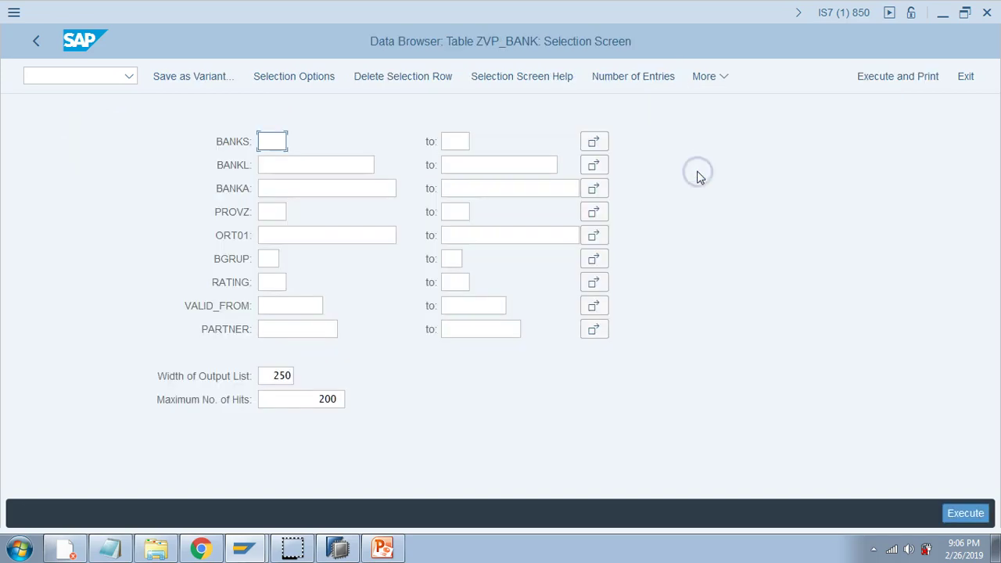
left_click(965, 513)
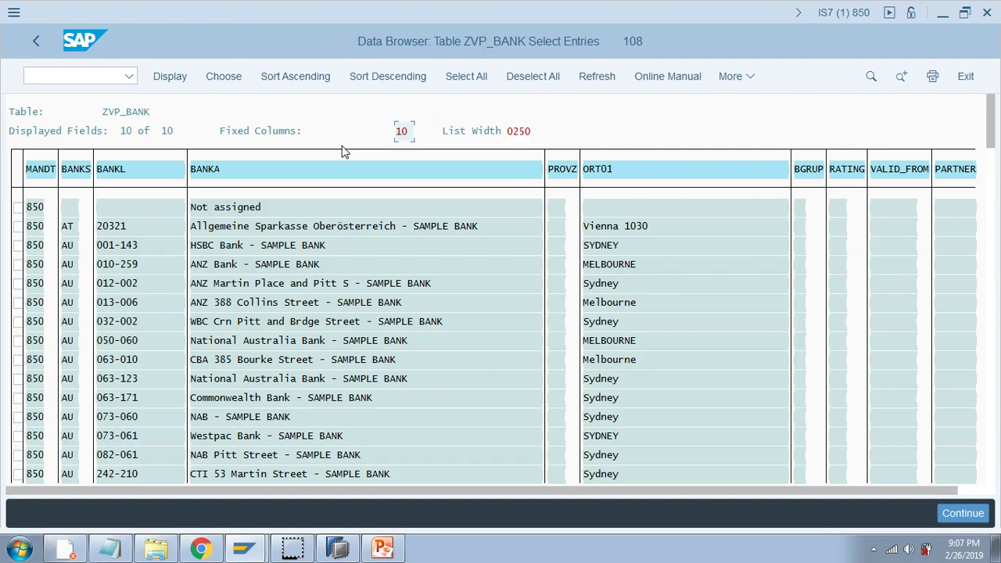
List the 108 ZVP_BANK entries through /NSE16, then switch to SAP HANA Studio.
left_click(89, 75)
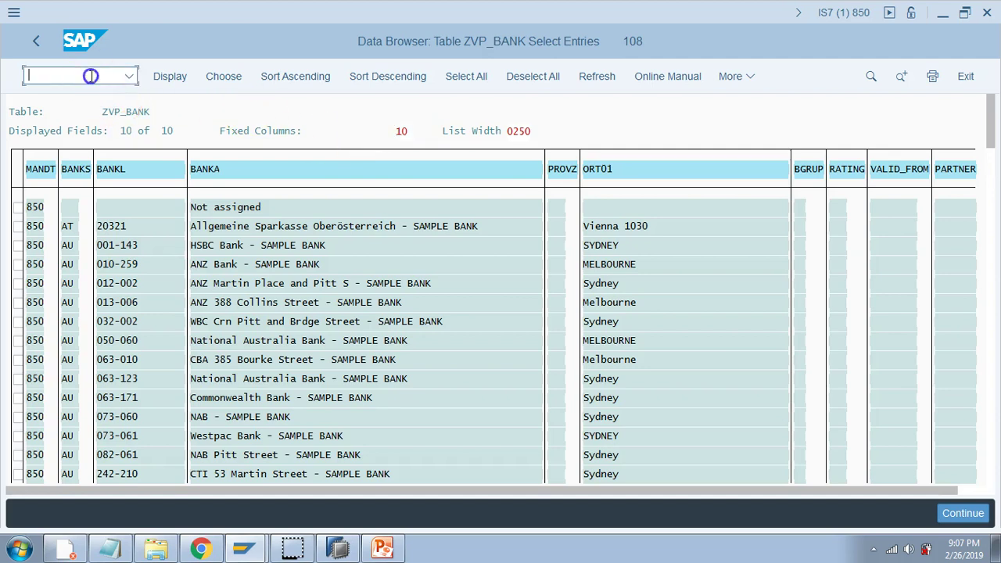
type("/NSE16")
key("Return")
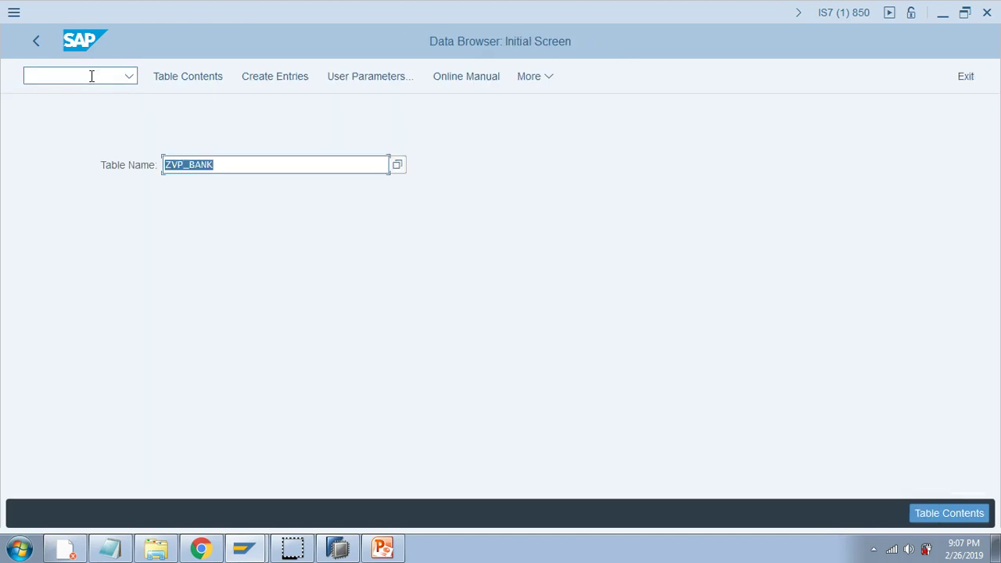
key("Return")
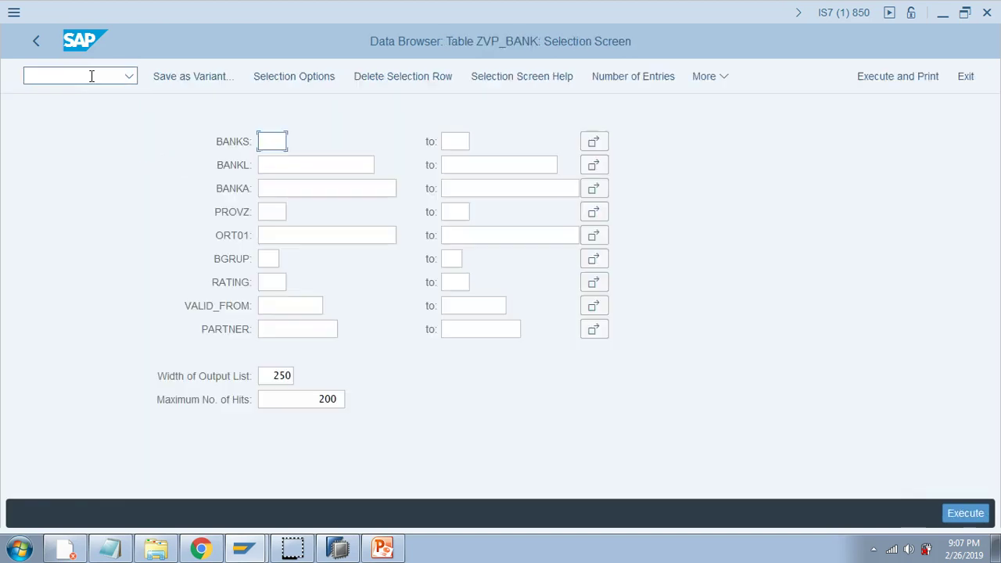
left_click(973, 513)
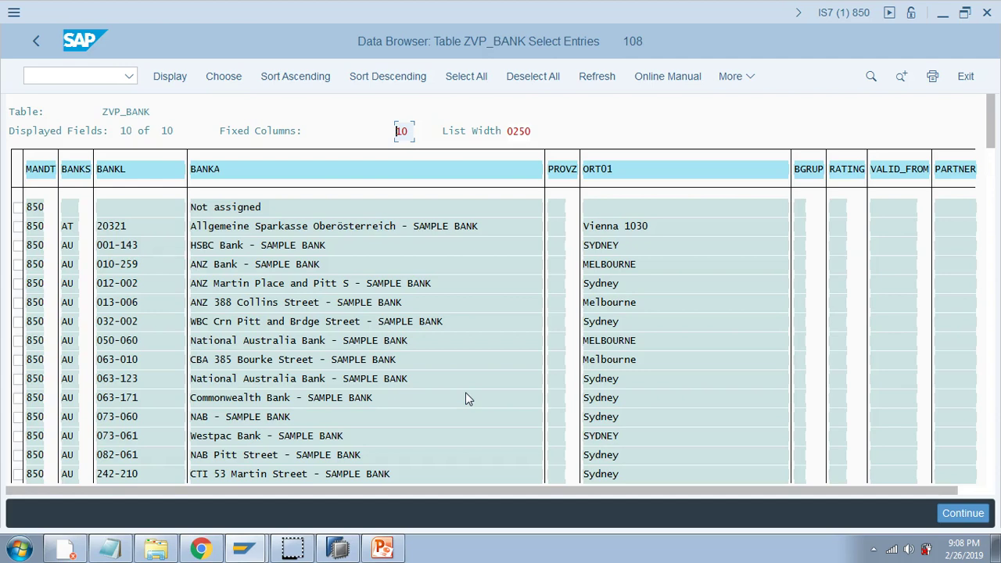
left_click(338, 547)
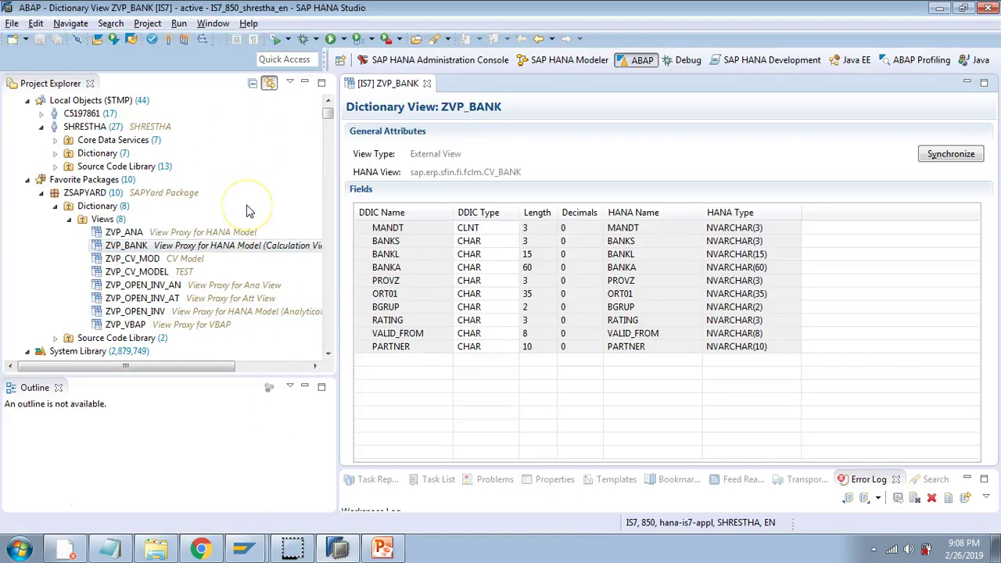
Open ZVP_BANK from Project Explorer in a Data Preview showing 100 raw rows.
left_click(144, 247)
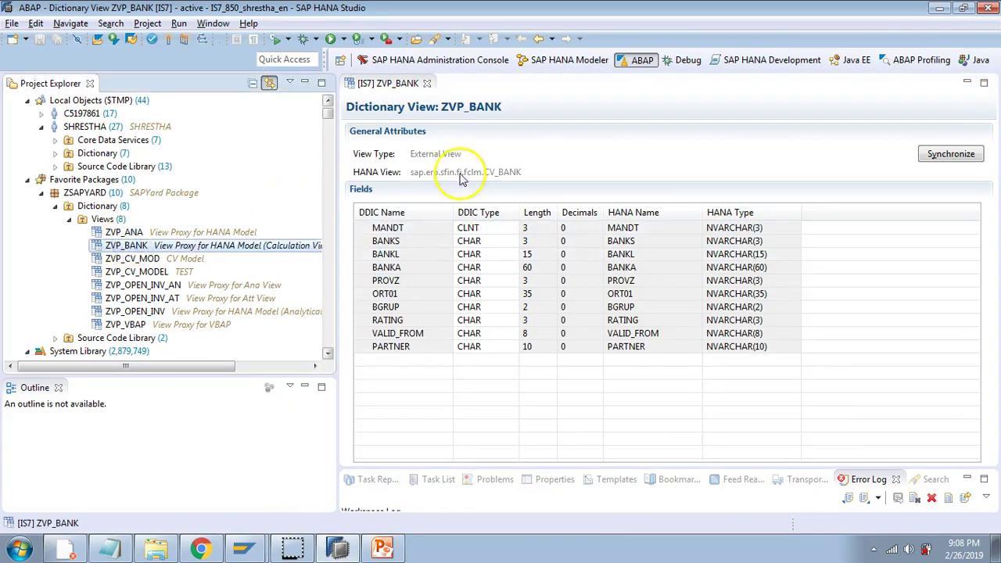
right_click(127, 251)
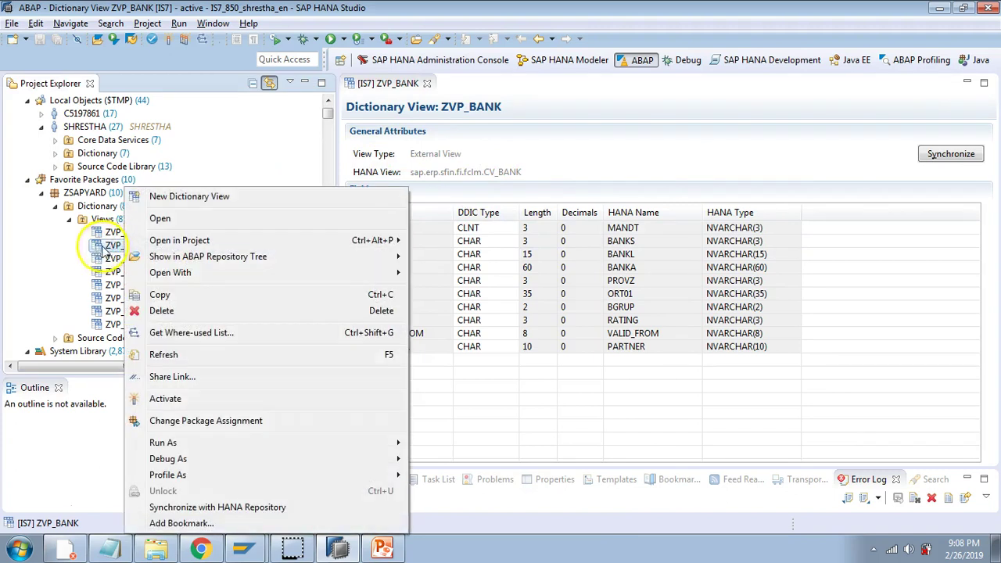
left_click(121, 248)
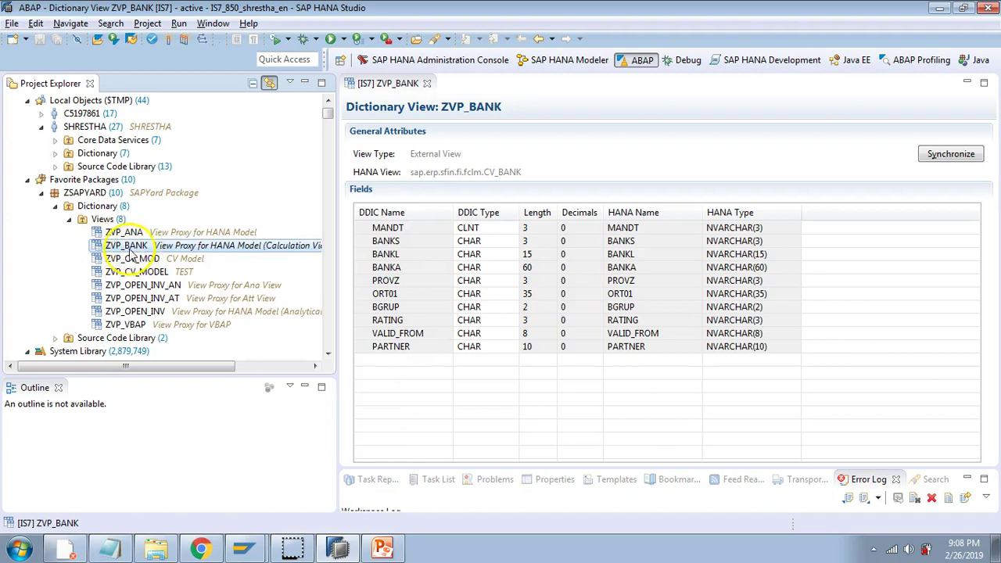
right_click(146, 249)
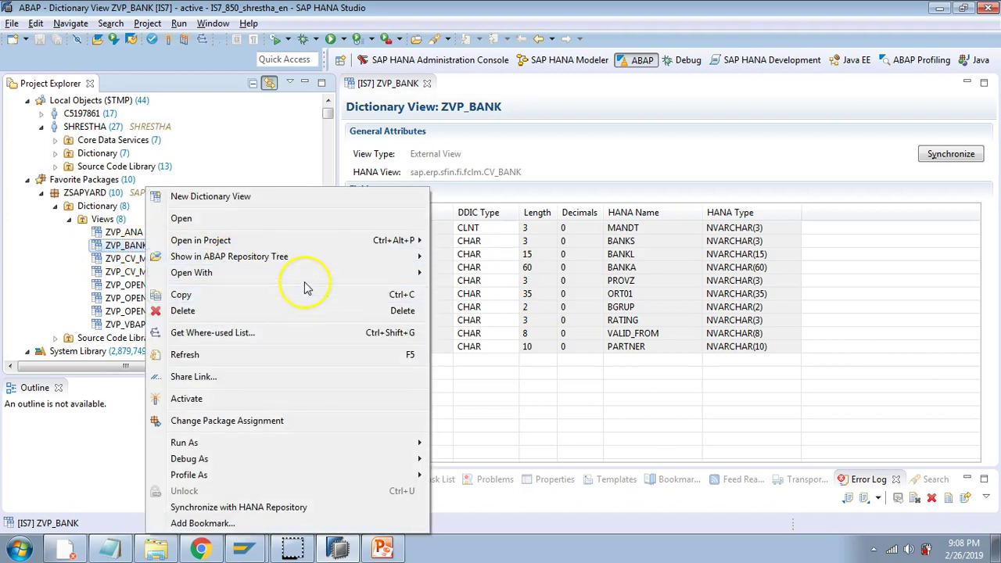
mouse_move(329, 272)
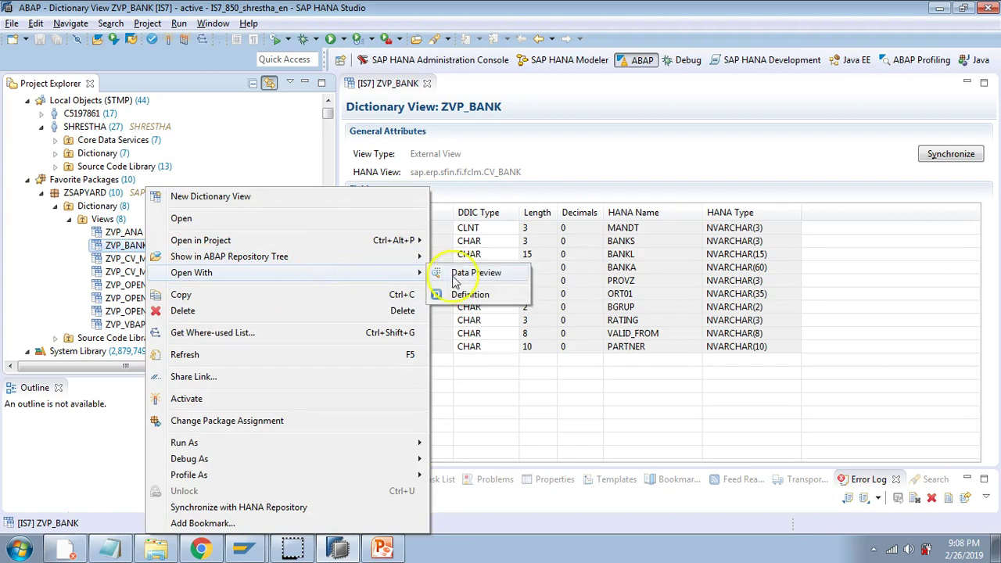
left_click(475, 275)
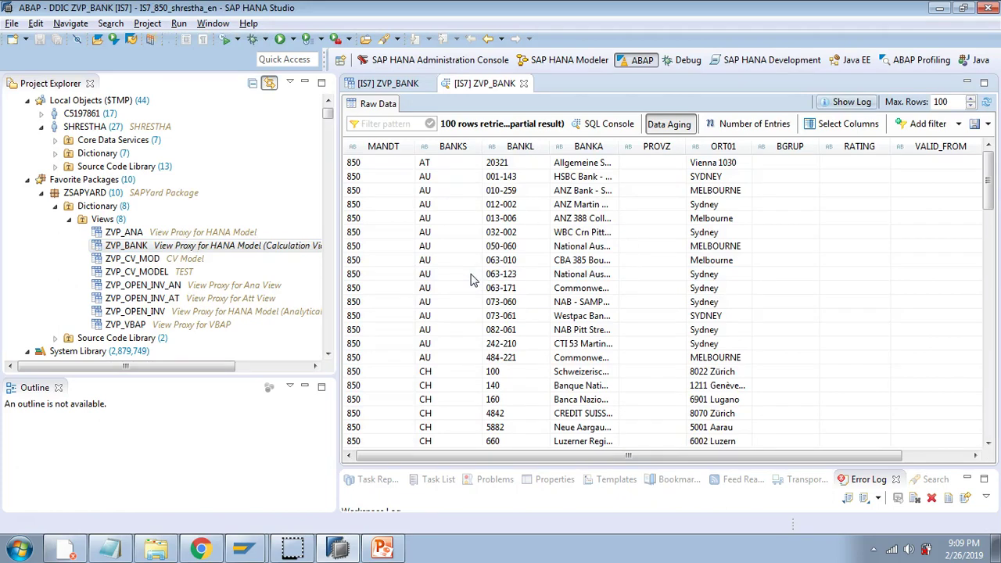
key("alt+Tab")
left_click(272, 243)
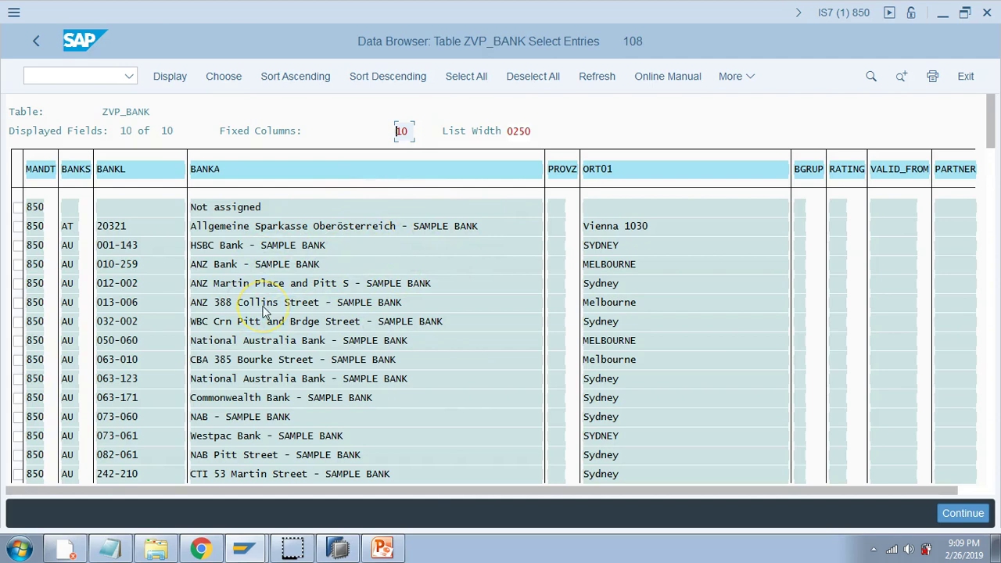
key("alt+Tab")
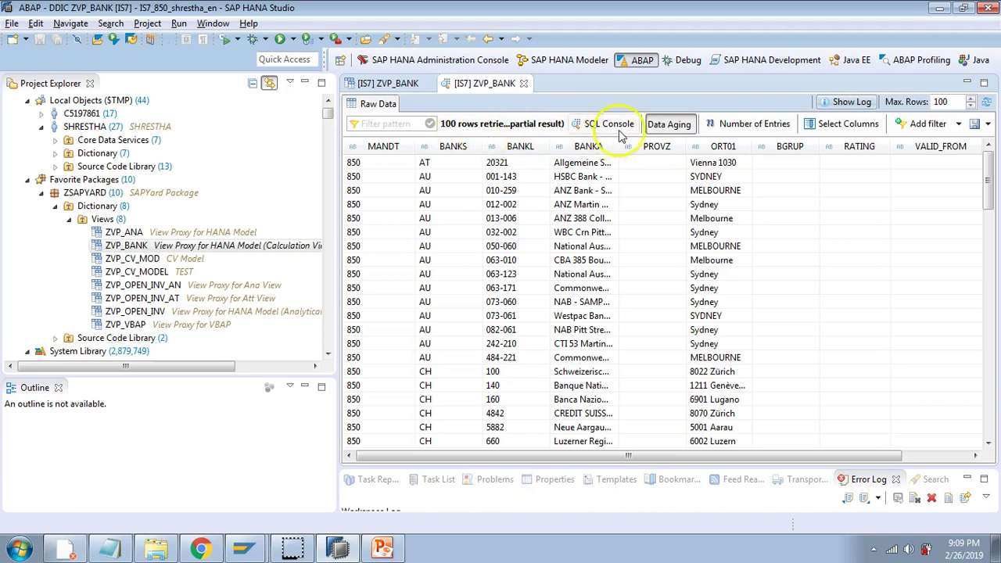
Raise the preview's Max. Rows limit from 100 to 9999 and reload it.
left_click(956, 101)
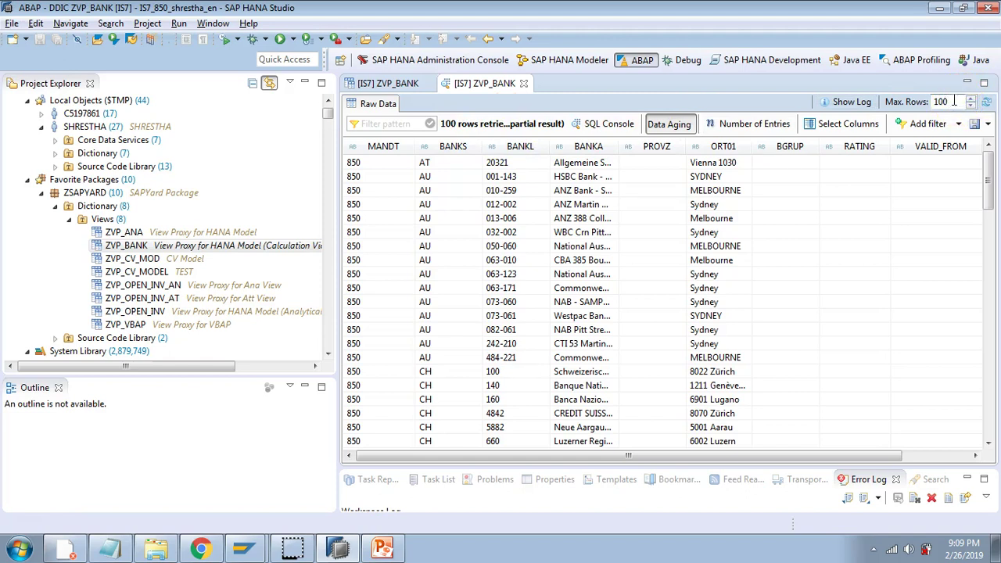
double_click(954, 101)
key("BackSpace")
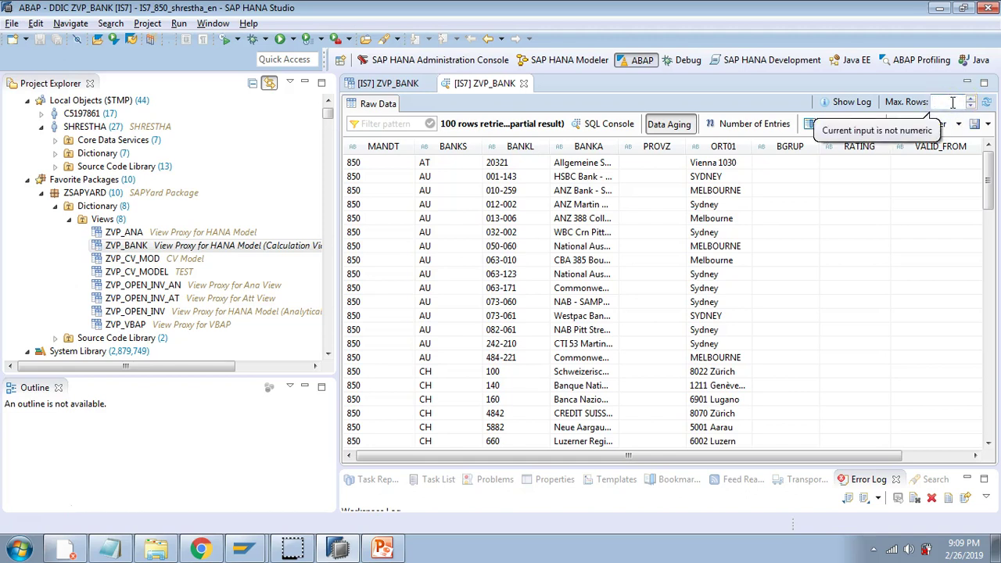
type("9999")
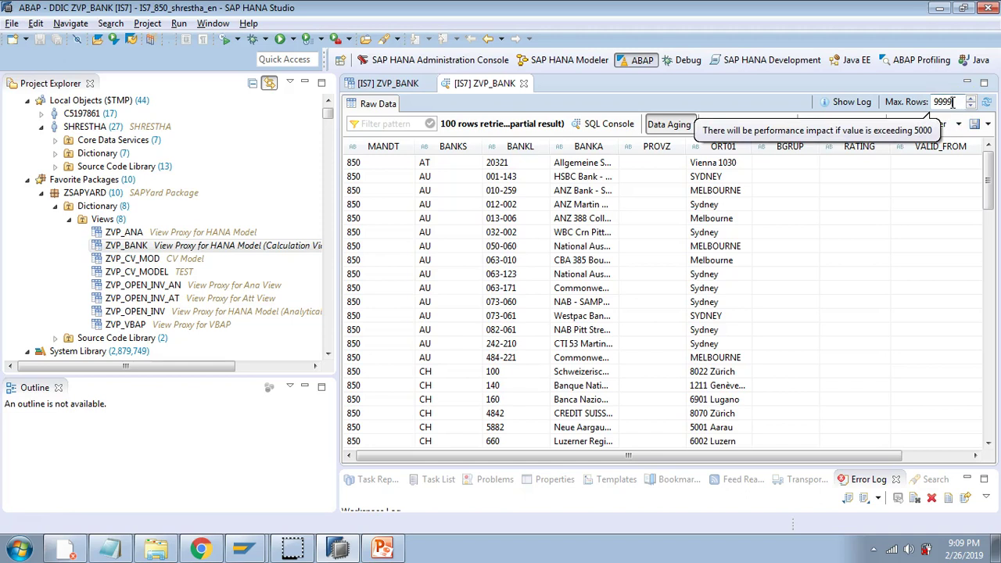
key("Return")
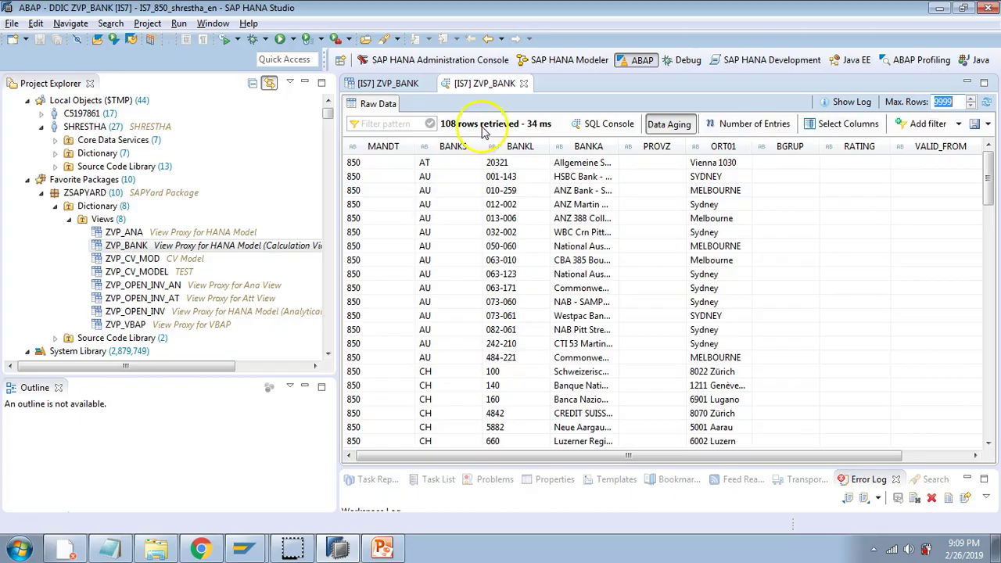
Compare with SAP GUI SE16 and confirm the Number of Entries is 108.
key("alt+Tab")
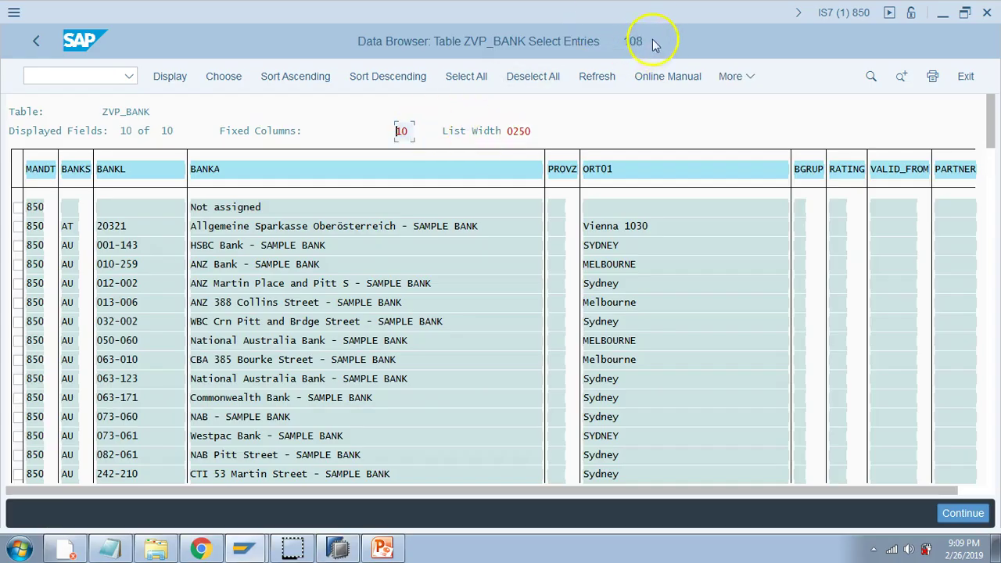
key("Tab")
key("alt+Tab")
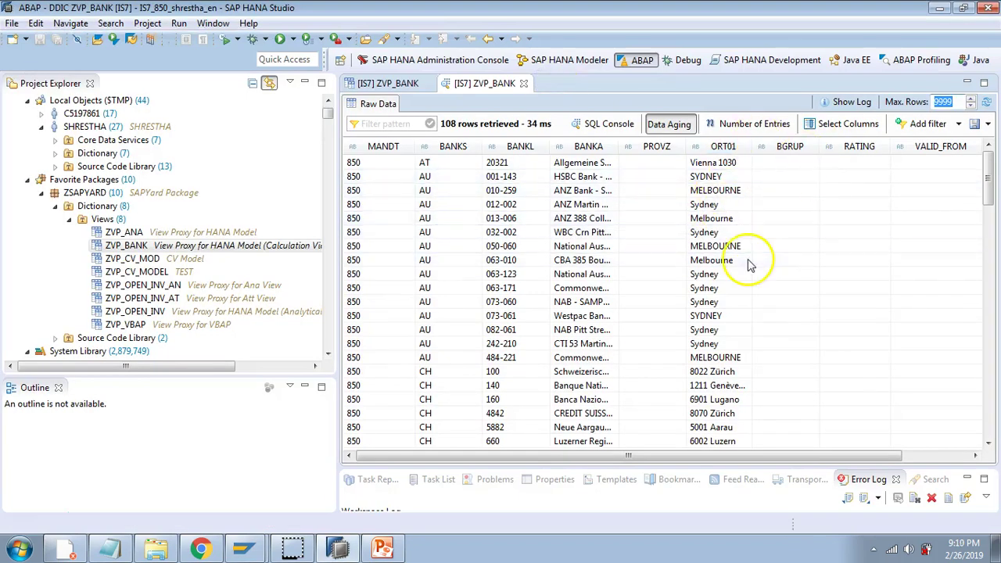
left_click(752, 125)
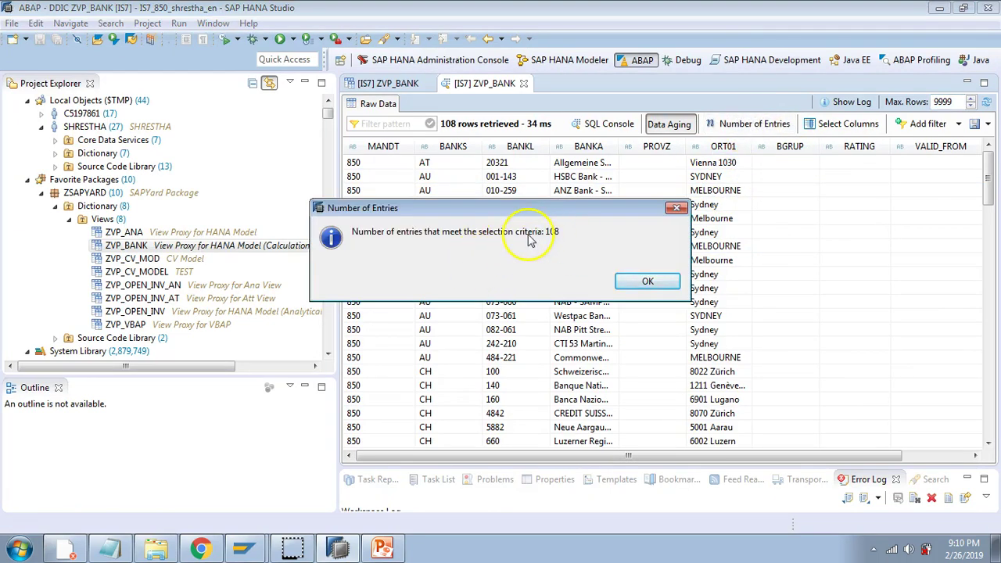
left_click(646, 281)
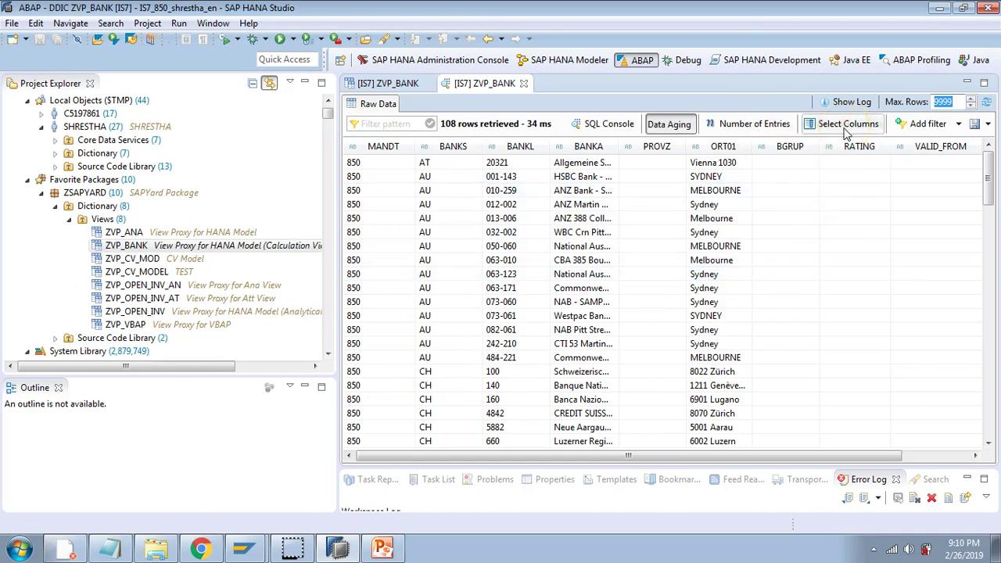
Hide the PROVZ and MANDT columns from the ZVP_BANK preview.
left_click(845, 127)
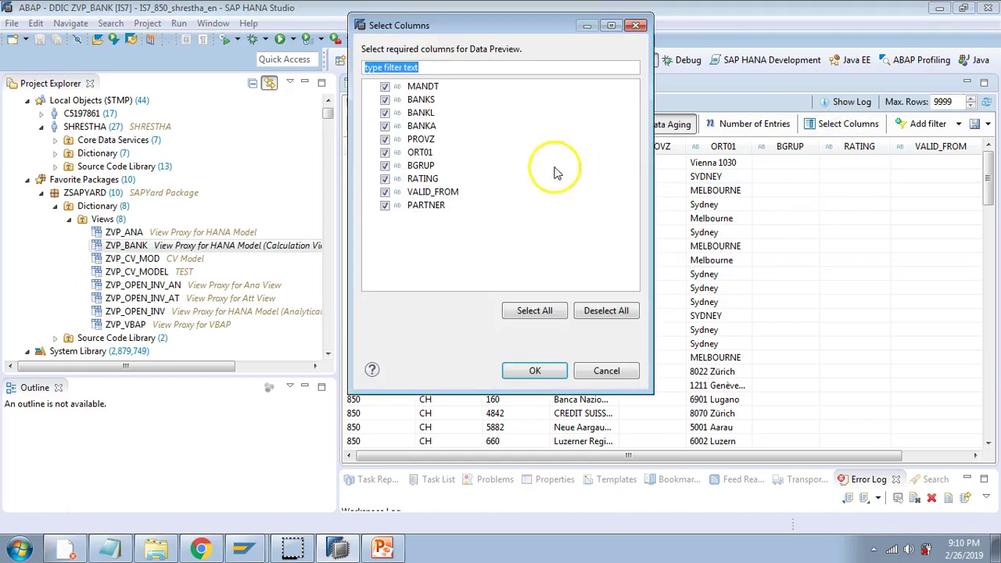
left_click(385, 140)
left_click(385, 87)
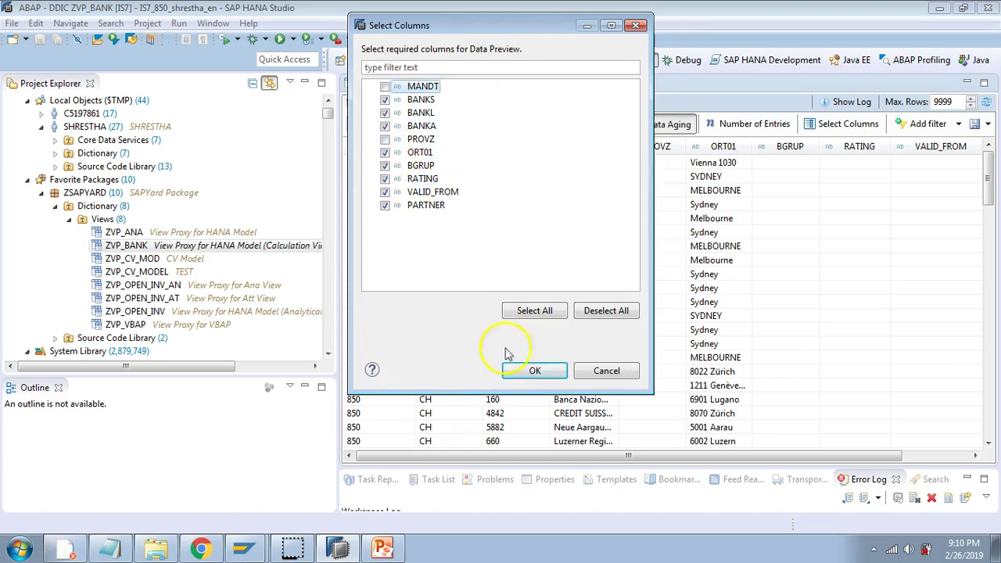
left_click(535, 371)
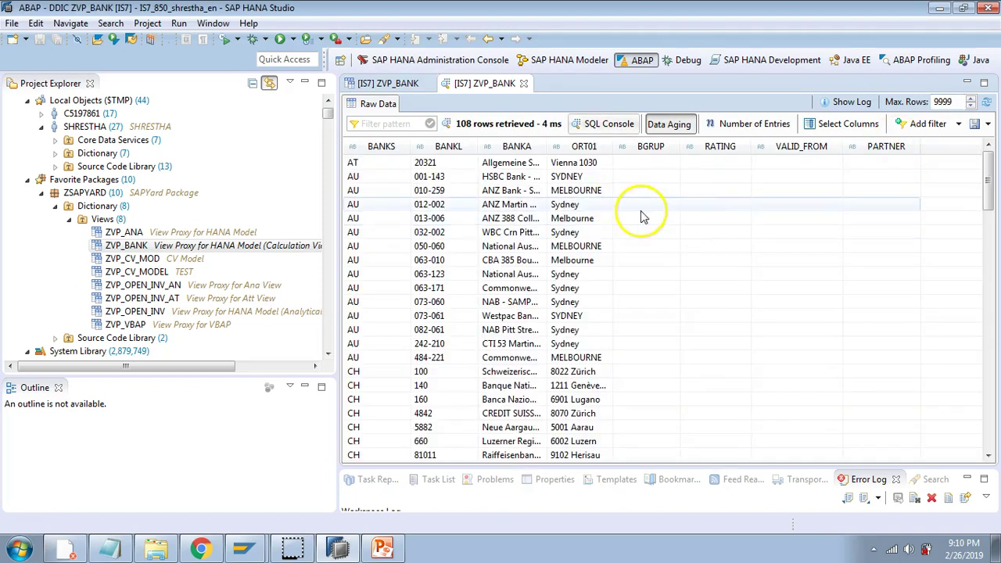
Restore all columns in the preview, bringing back MANDT and PROVZ.
left_click(852, 126)
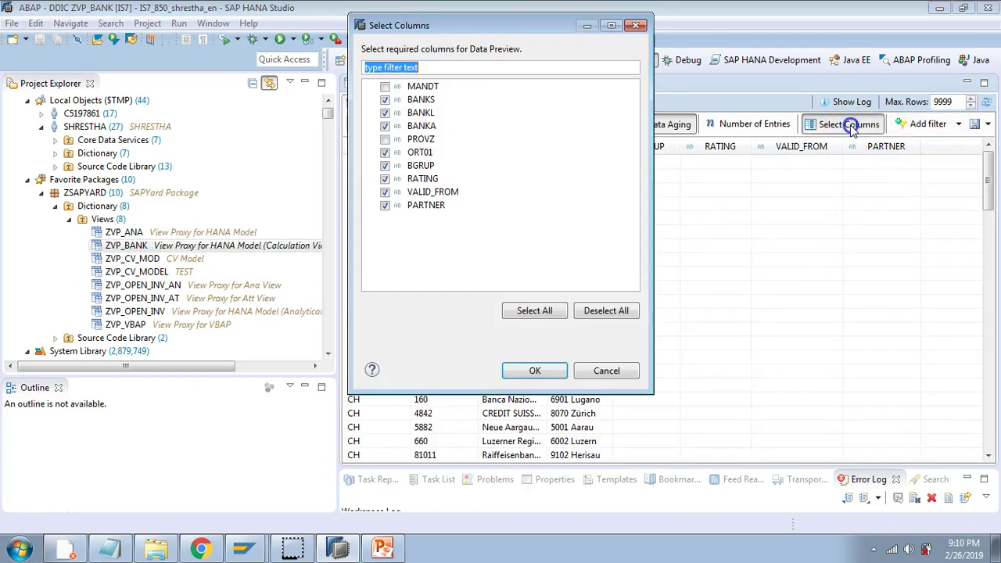
left_click(426, 86)
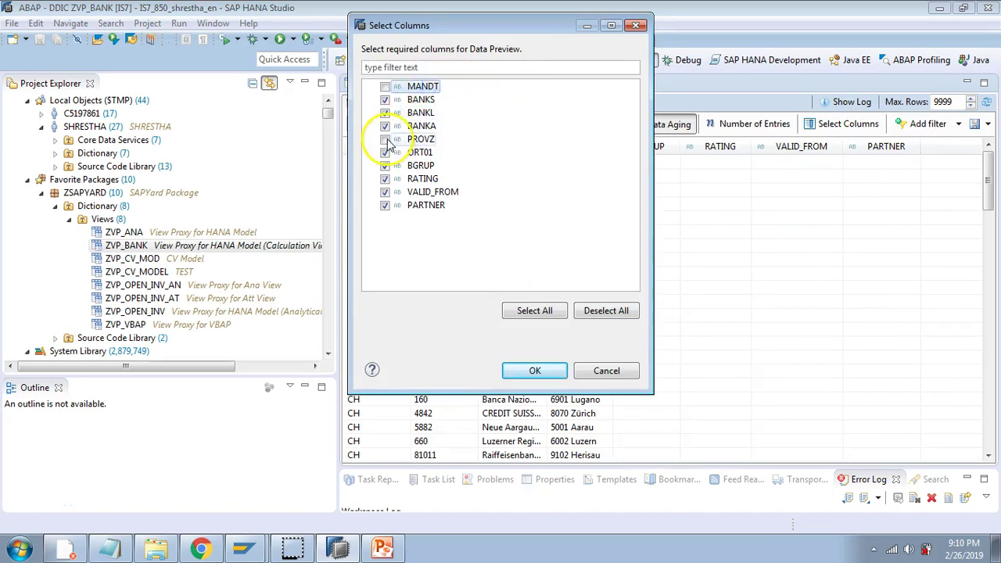
left_click(538, 371)
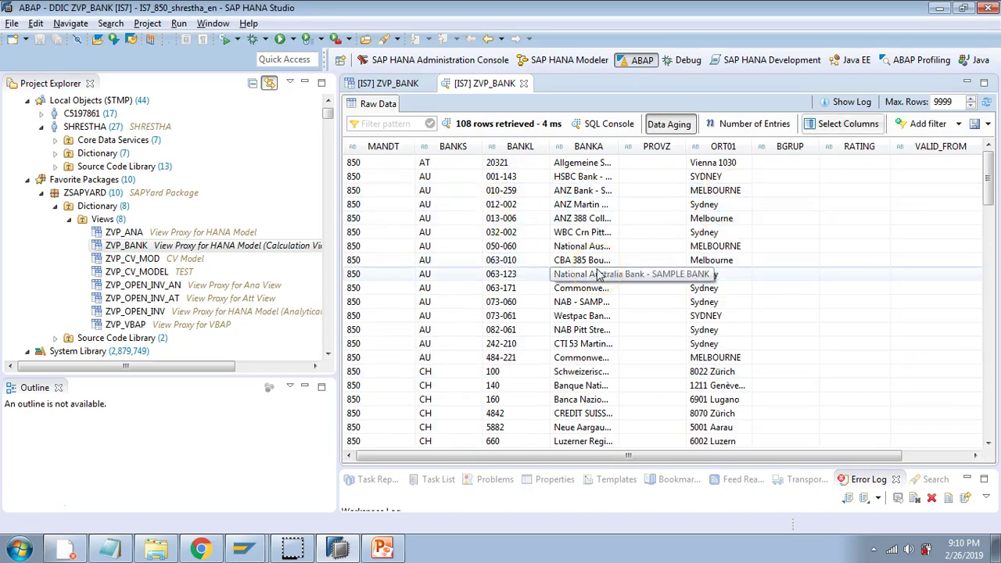
Add a BANKS filter with value AU to show only Australian banks.
left_click(959, 124)
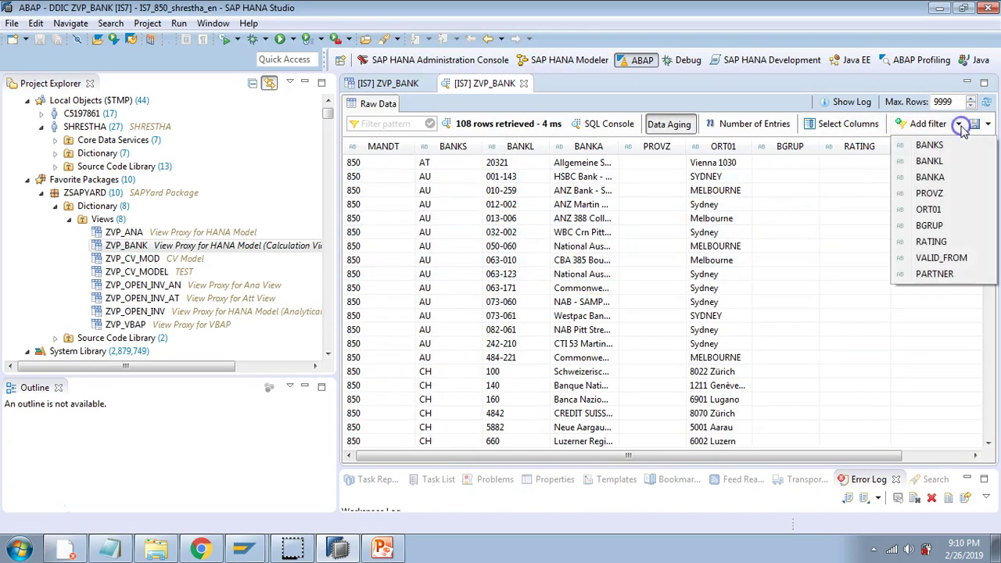
left_click(938, 146)
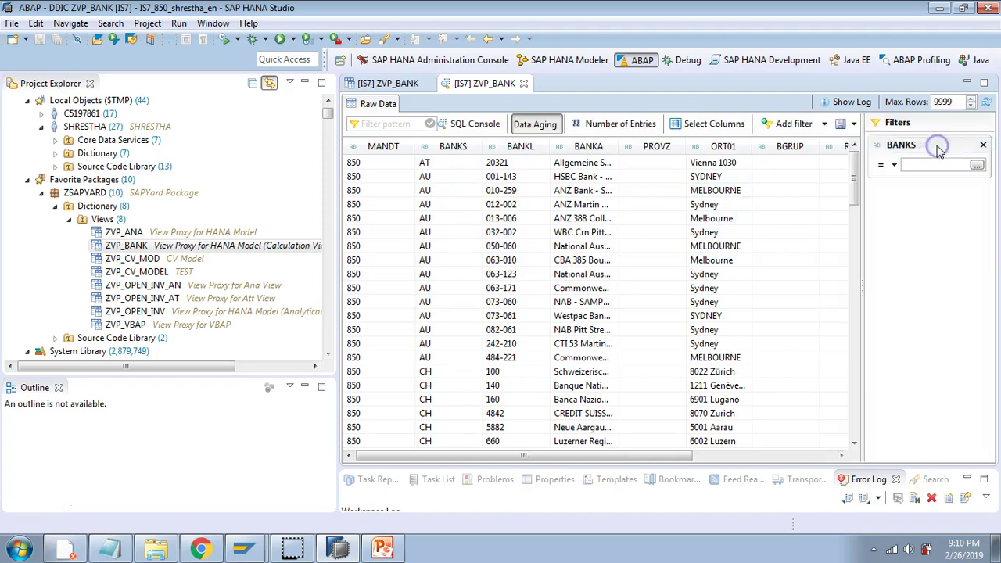
left_click(924, 167)
type("au")
key("Return")
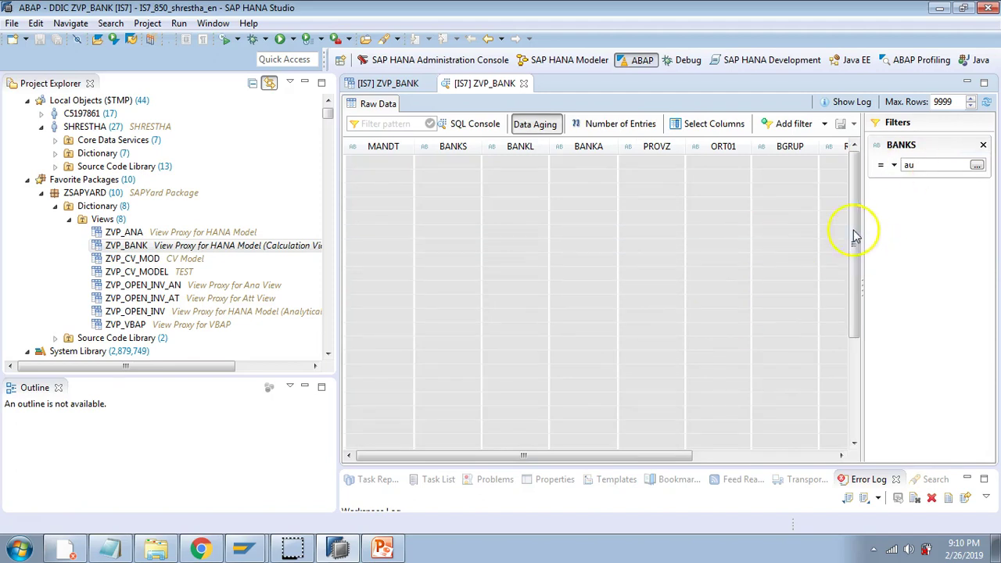
Clear the BANKS filter value and remove the filter entirely.
double_click(912, 164)
key("BackSpace")
type("AU")
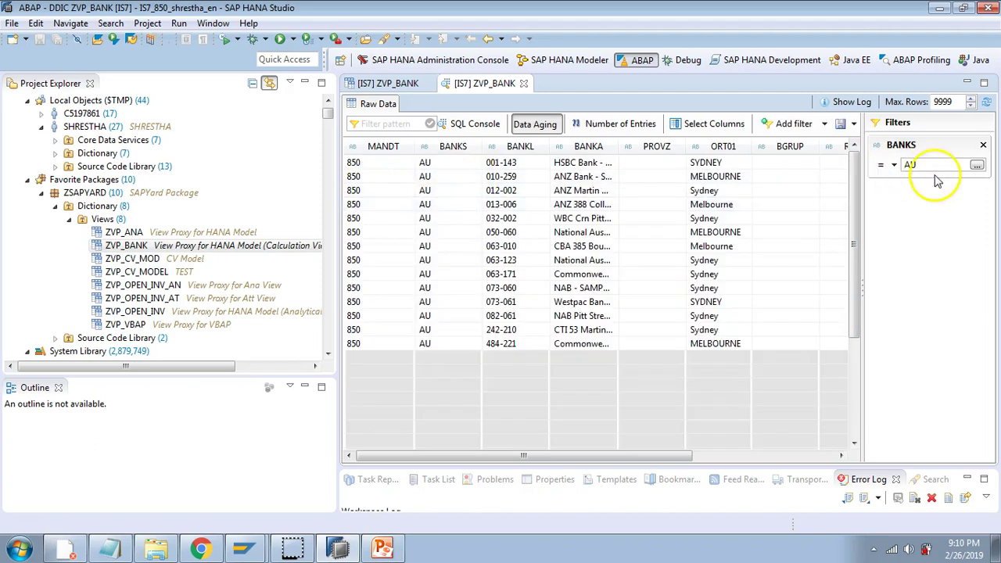
key("BackSpace")
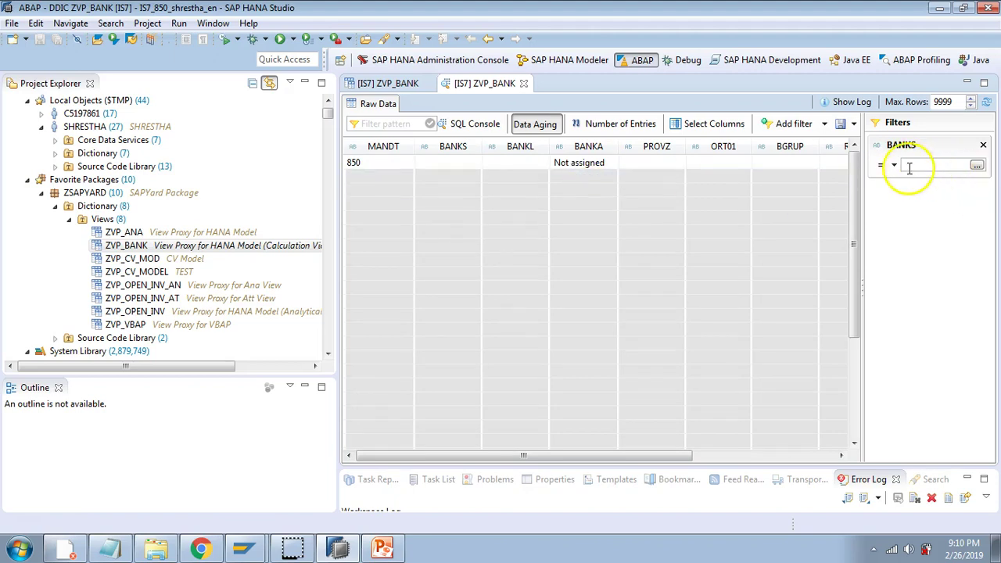
left_click(983, 145)
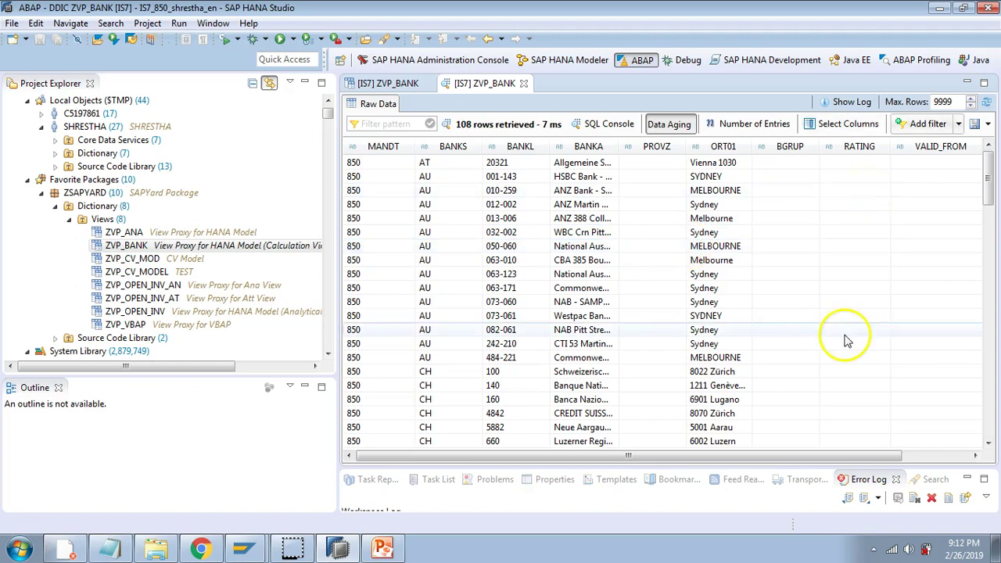
Export the preview to Desktop as comma-delimited ZVP_BANKS.txt with a table header.
left_click(989, 125)
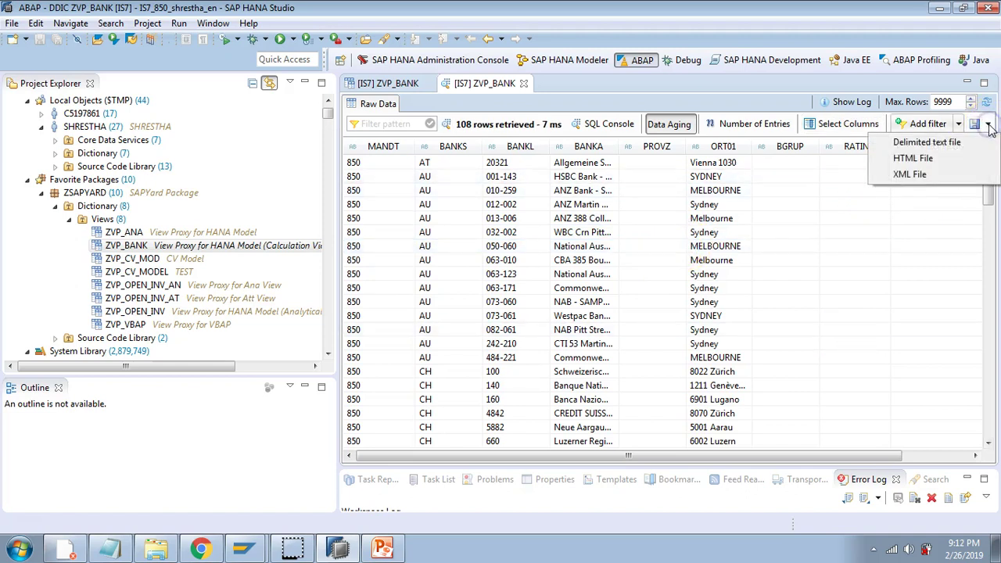
left_click(948, 144)
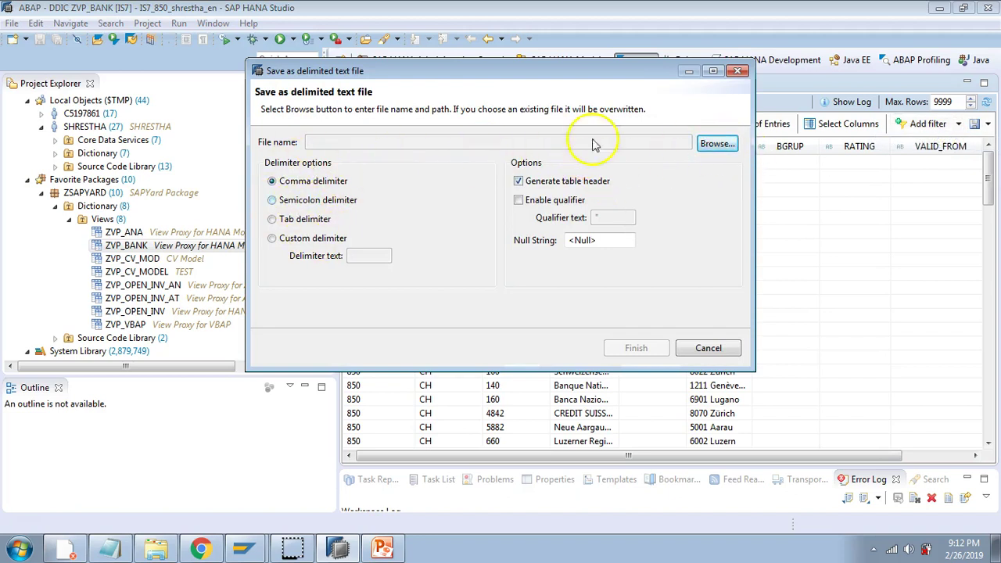
left_click(736, 143)
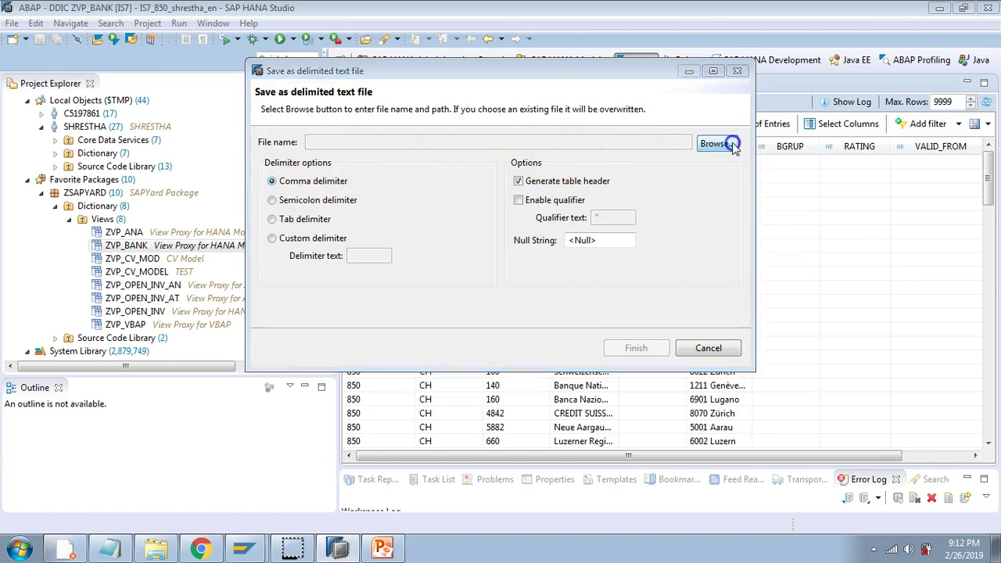
left_click(307, 188)
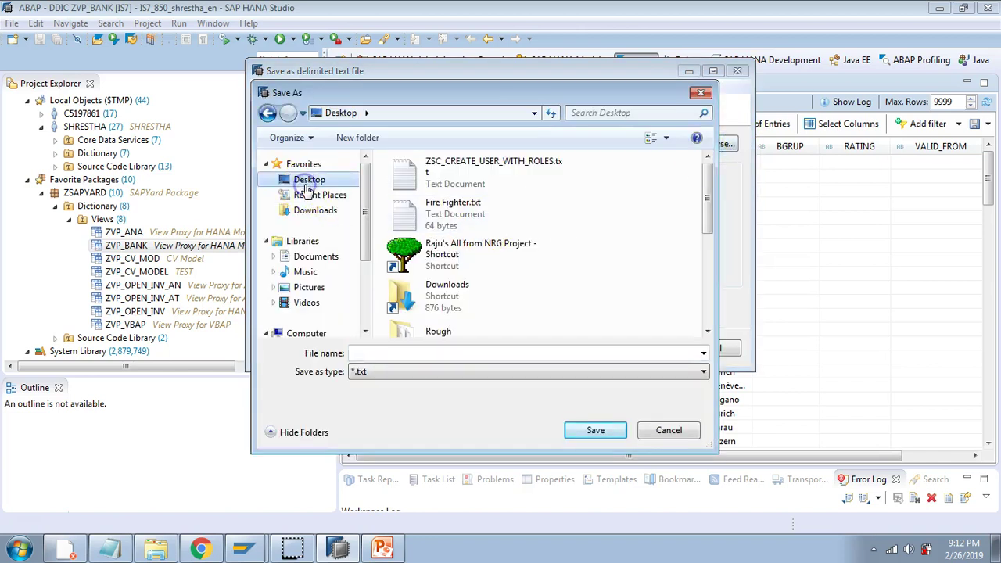
left_click(387, 353)
type("ZVP_BANKS")
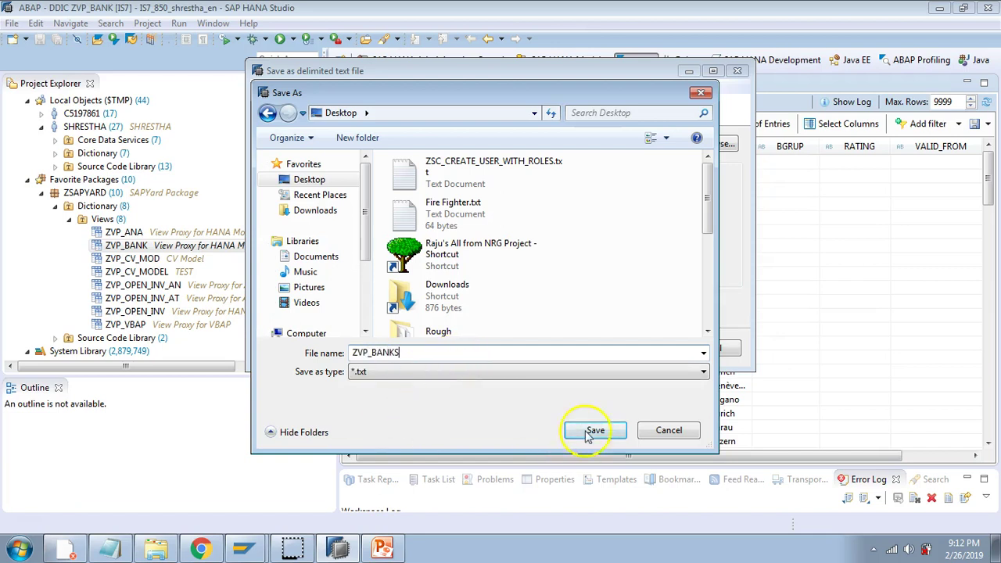
left_click(596, 430)
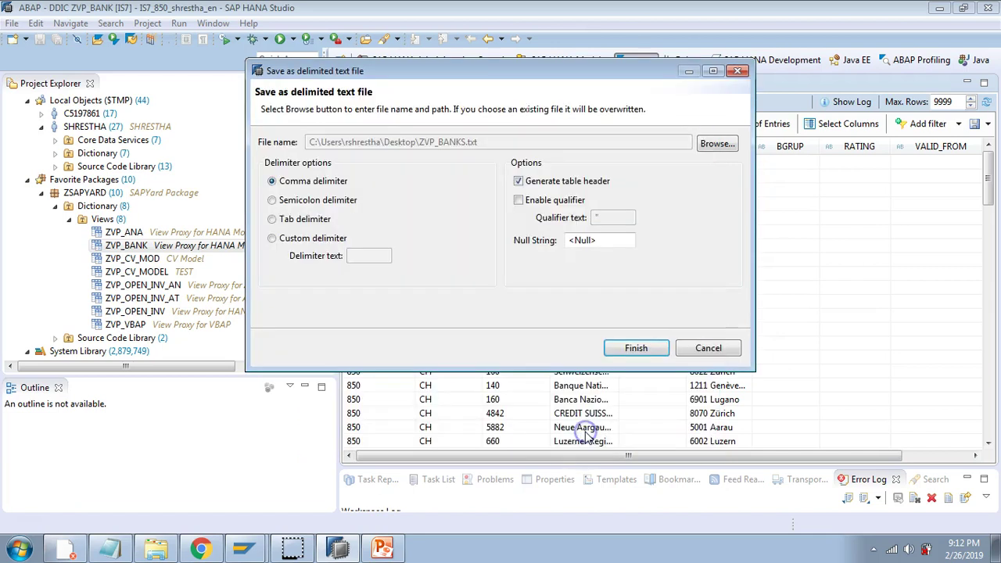
left_click(634, 346)
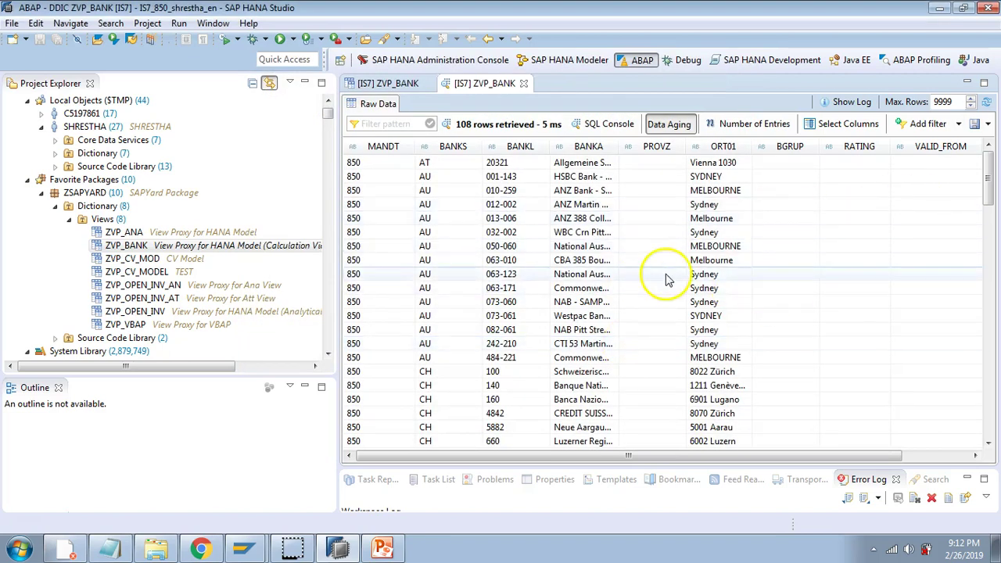
key("super+d")
Open ZVP_BANKS.txt in a maximized Notepad to check its rows, then return to HANA Studio.
left_click(577, 103)
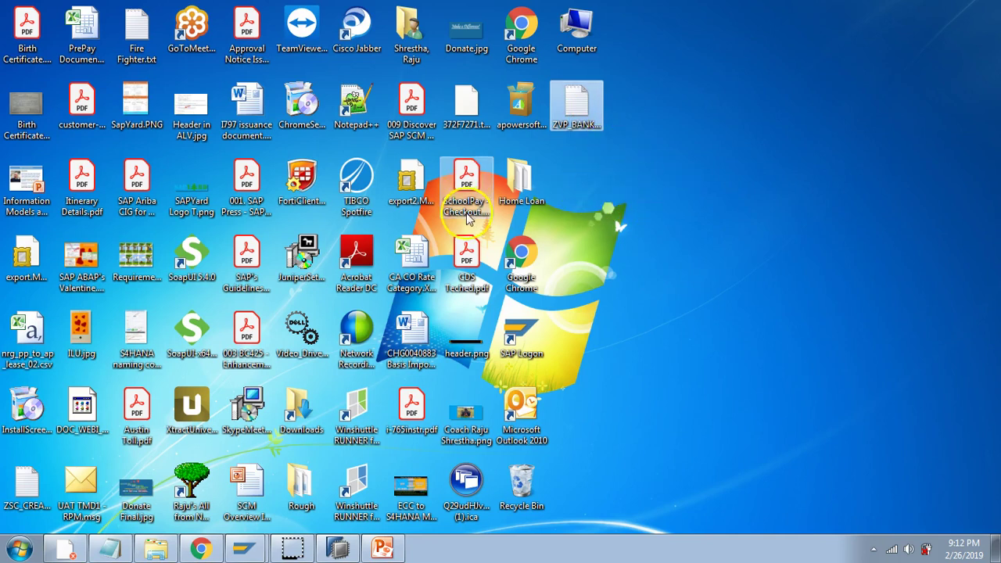
left_click(733, 288)
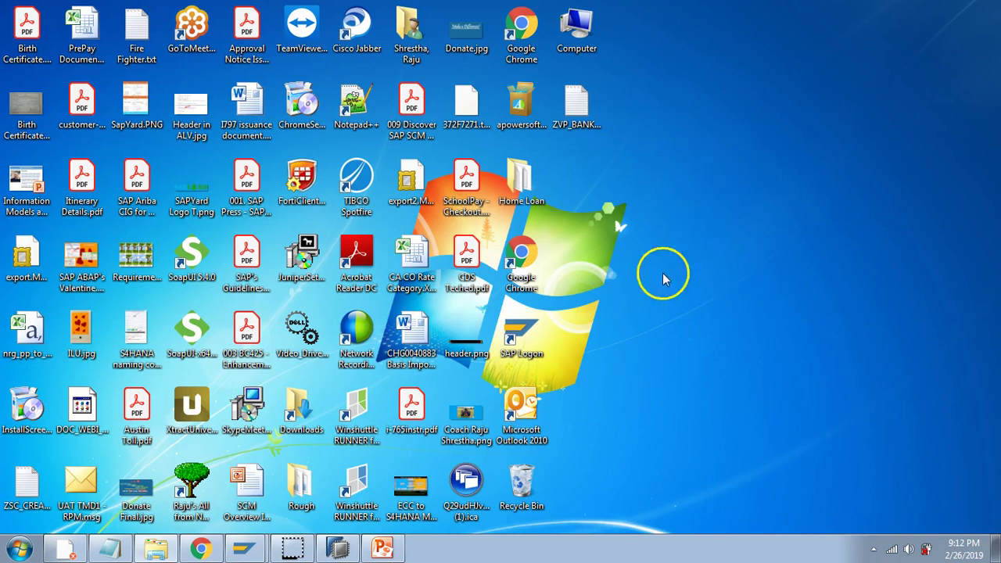
double_click(579, 100)
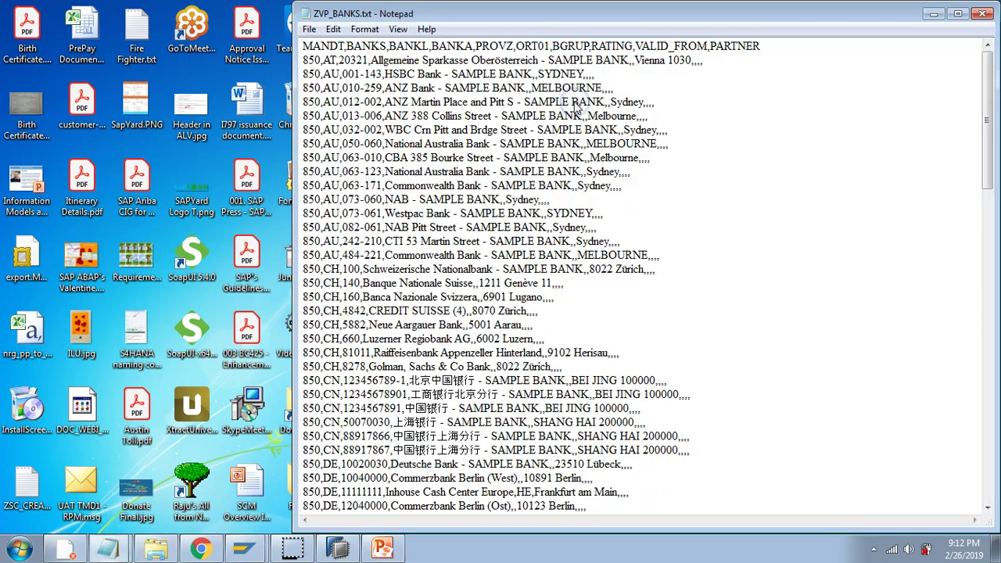
left_click(575, 8)
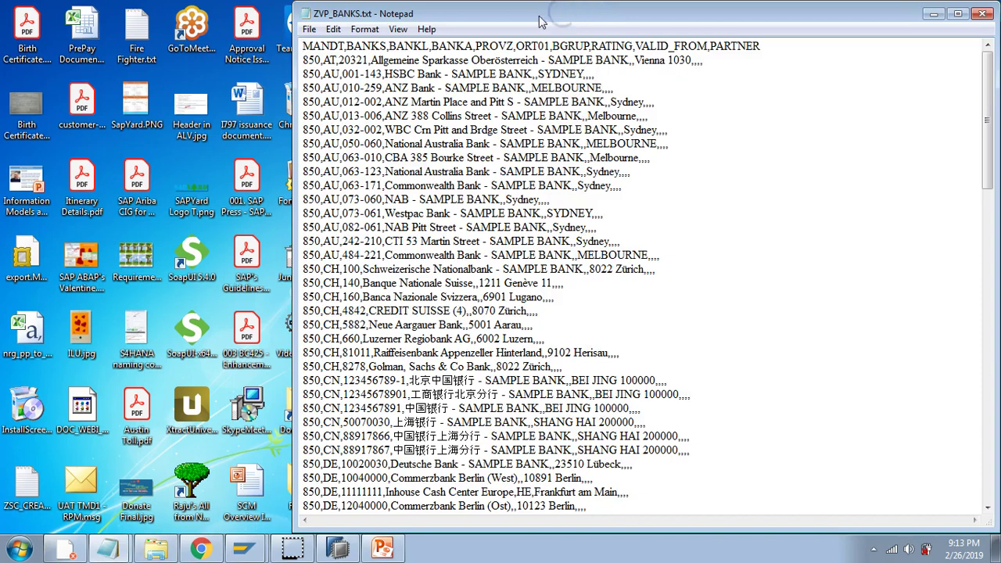
double_click(540, 17)
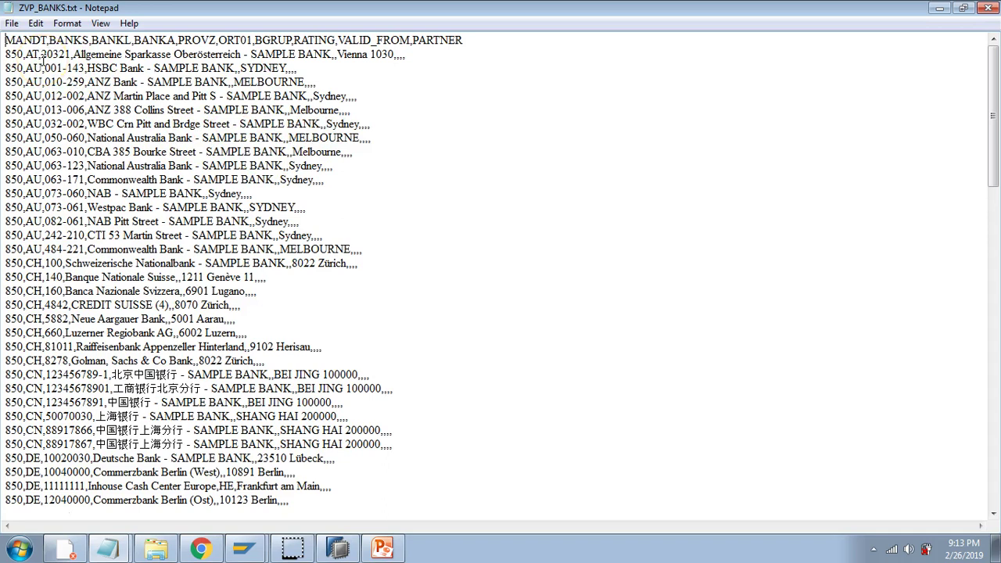
key("alt+Tab")
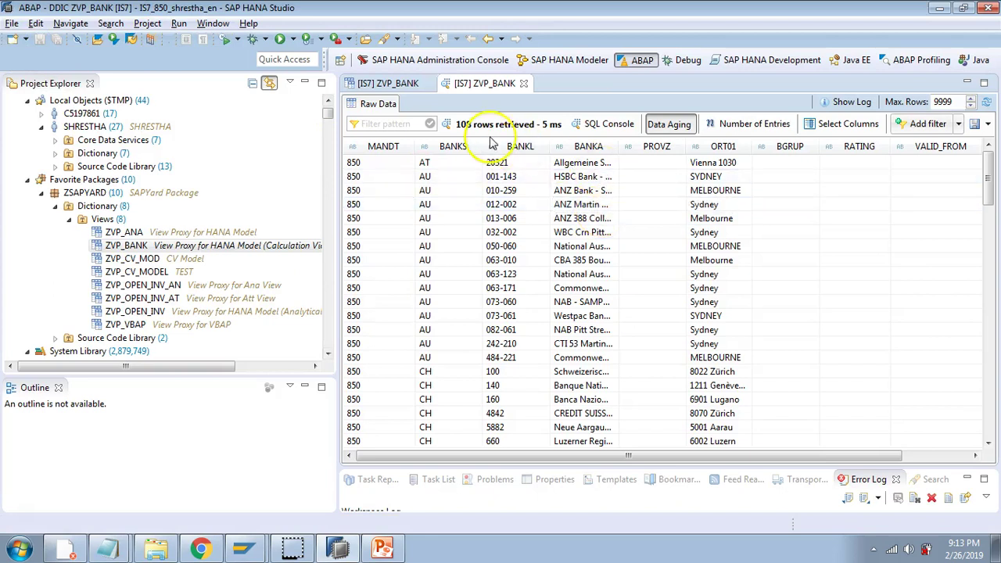
Run the generated SELECT of all ten ZVP_BANK fields in a SQL Console, returning 100 rows.
left_click(610, 124)
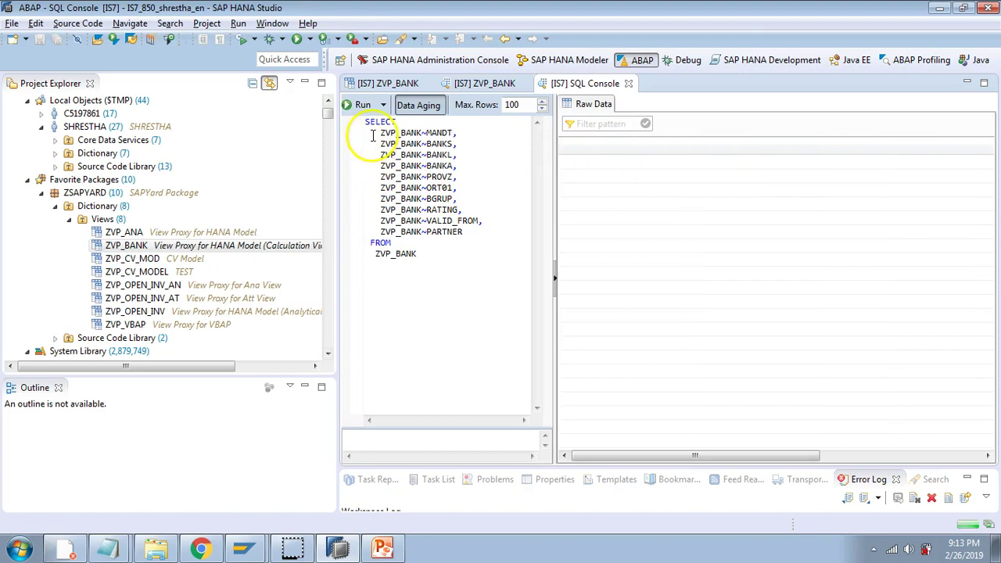
left_click(358, 105)
left_click_drag(421, 252, 356, 123)
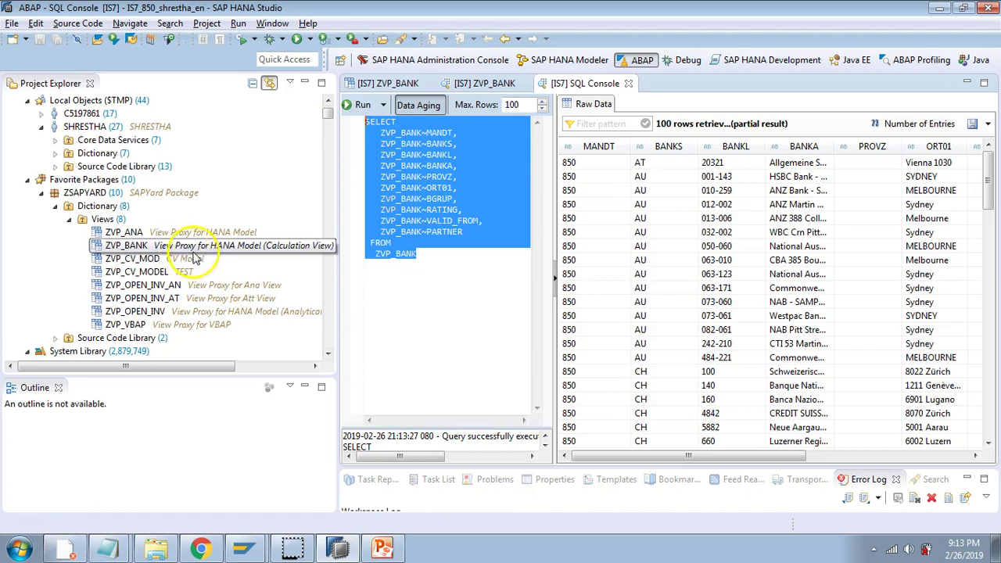
left_click(447, 291)
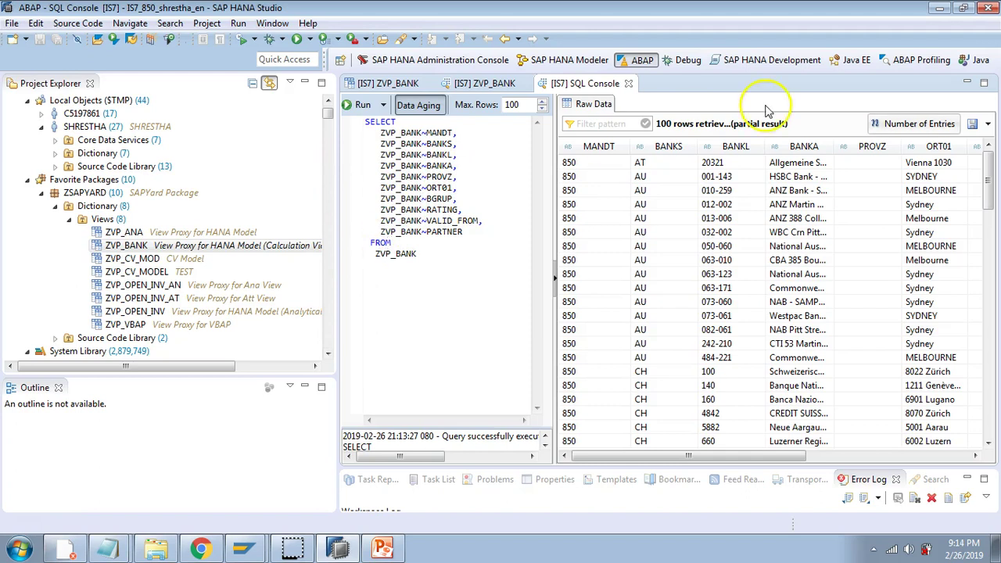
Export the SQL Console query results as an XML file named ZVP_BANKS to the Desktop.
left_click(988, 123)
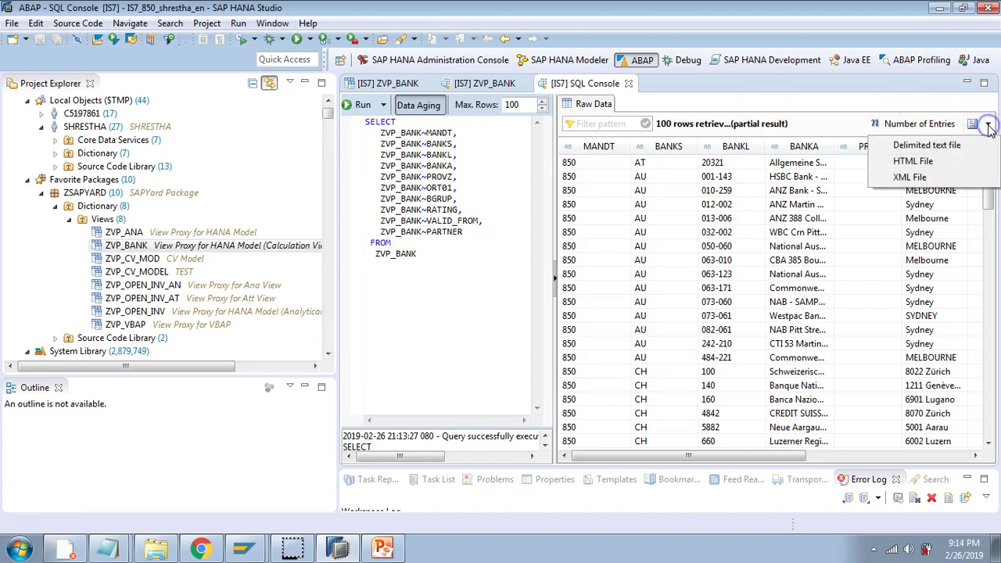
left_click(917, 178)
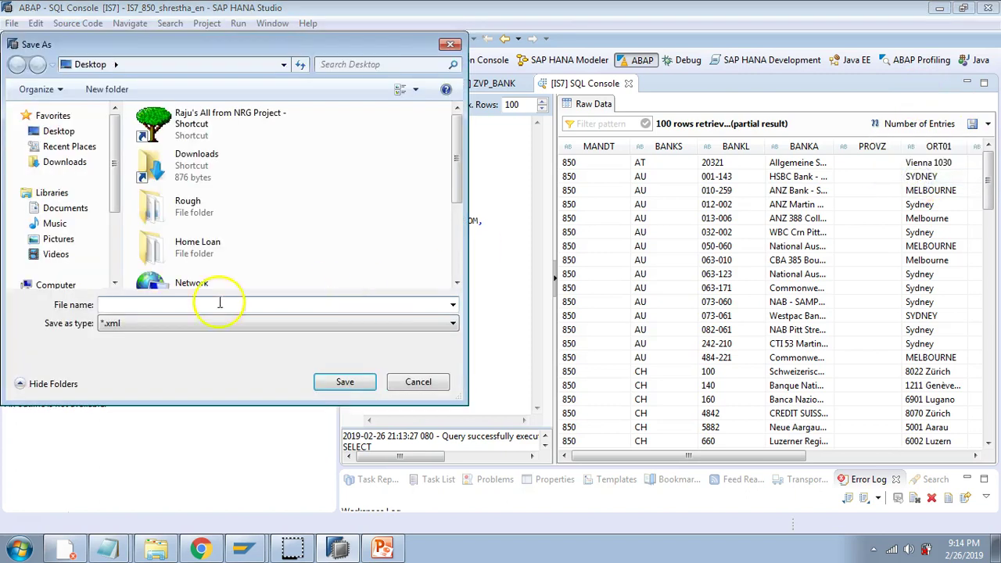
type("ZVP_BANKS")
left_click(223, 388)
left_click(345, 384)
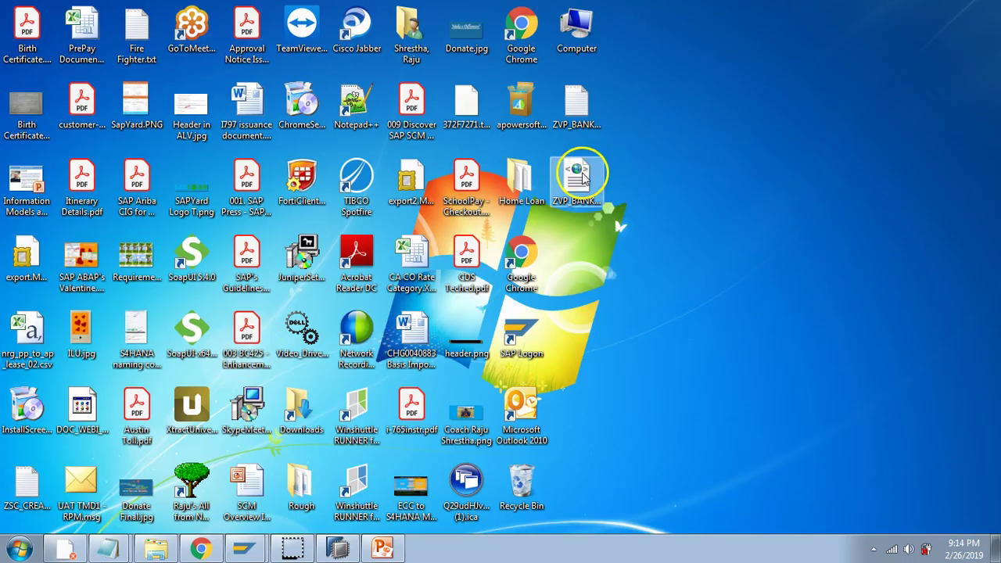
View ZVP_BANKS.xml maximized in Internet Explorer, highlight the first row's values, then return to HANA Studio.
right_click(583, 173)
mouse_move(640, 255)
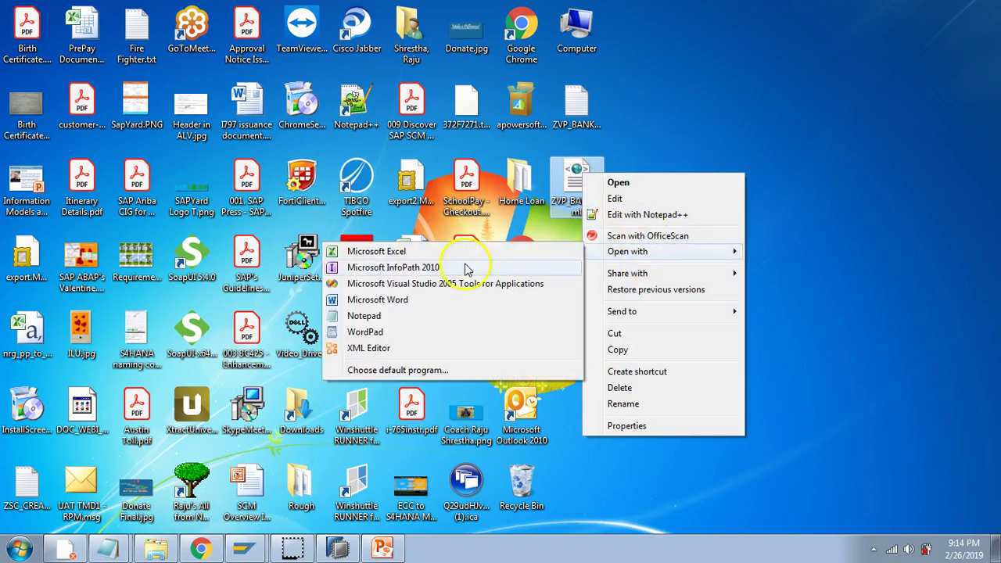
left_click(654, 152)
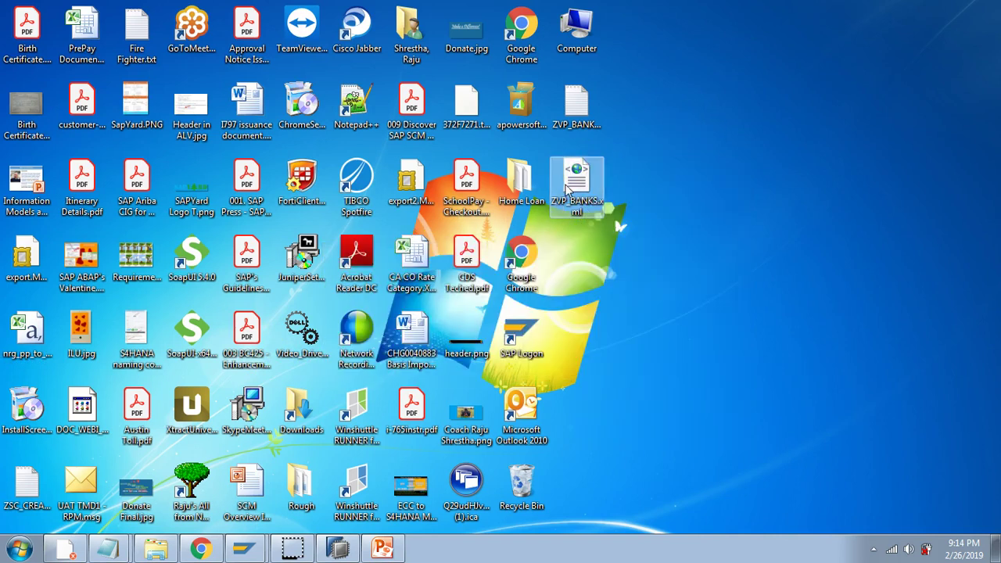
double_click(577, 181)
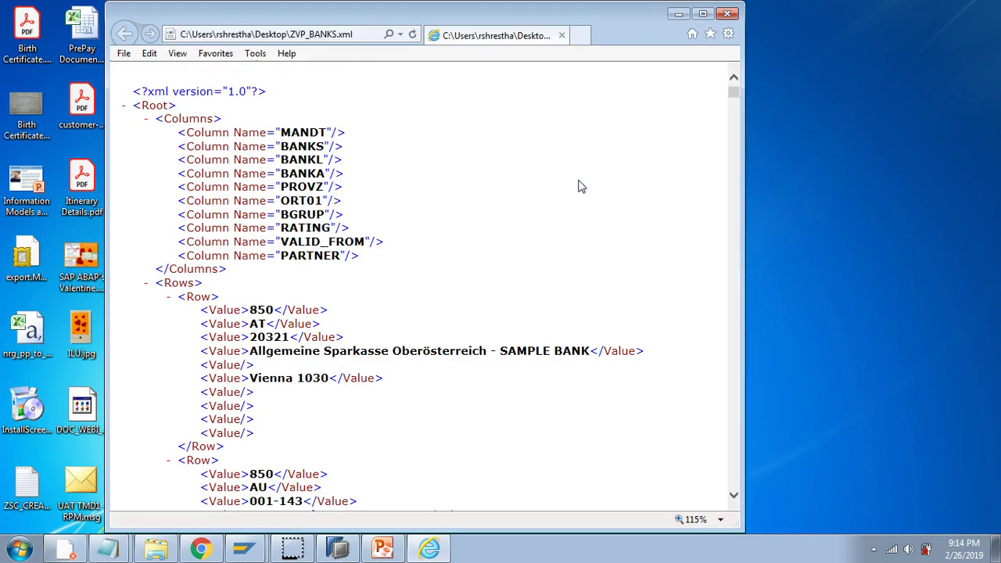
left_click(703, 14)
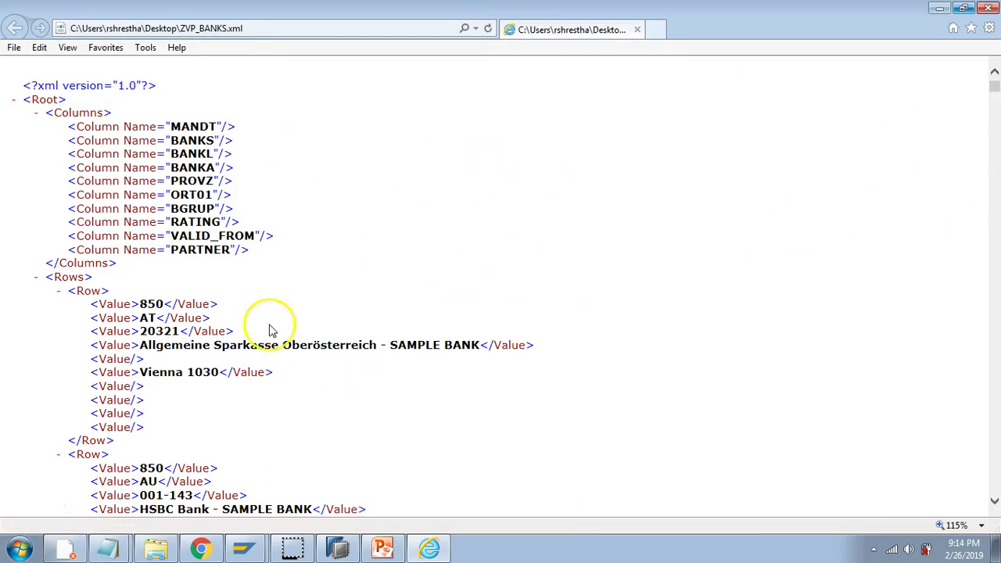
left_click_drag(123, 302, 142, 441)
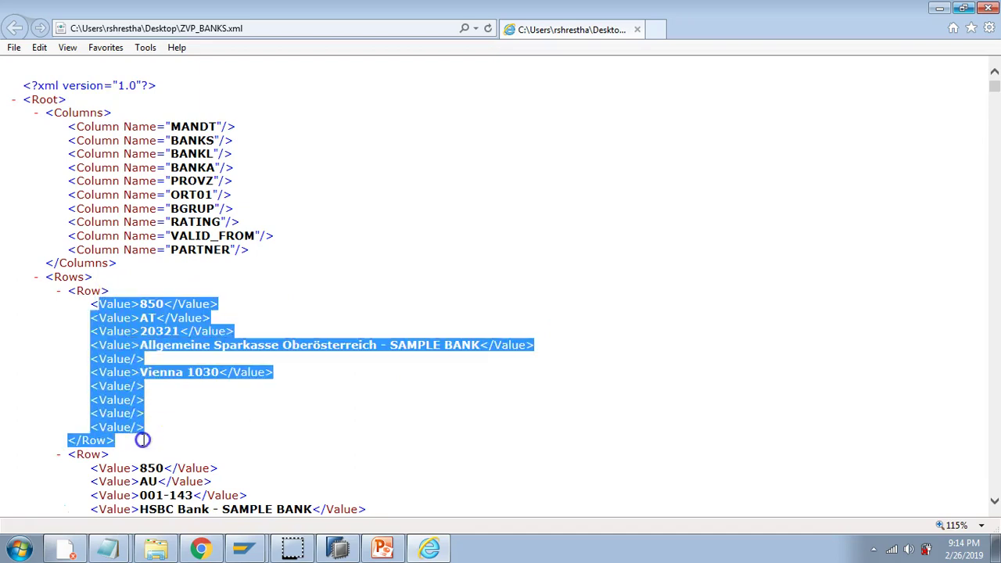
key("alt+Tab")
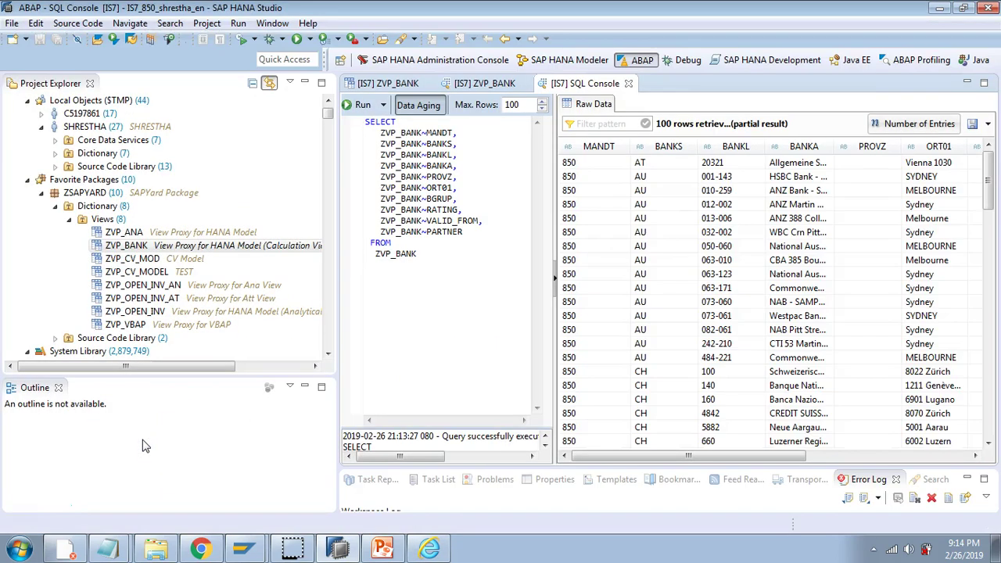
left_click(568, 357)
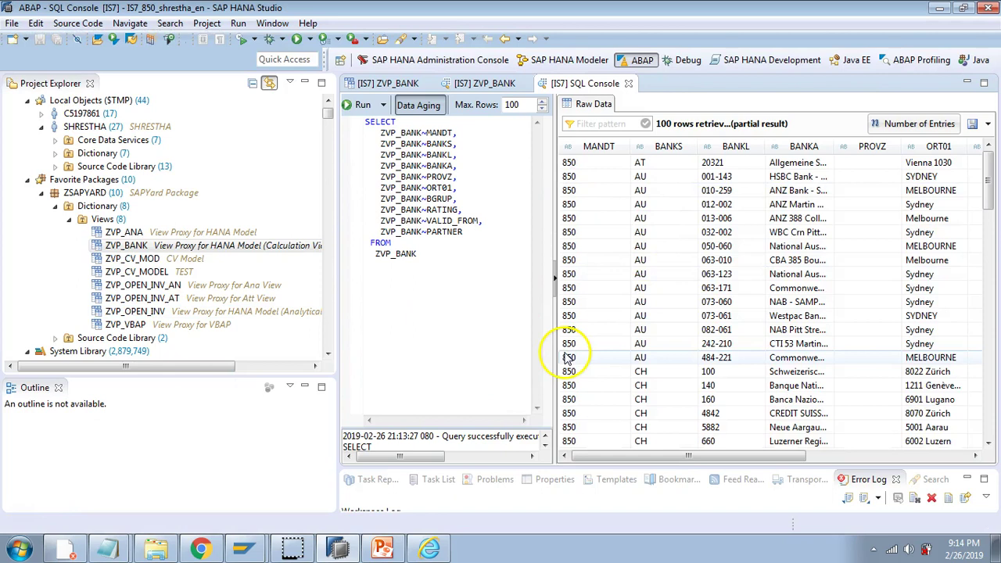